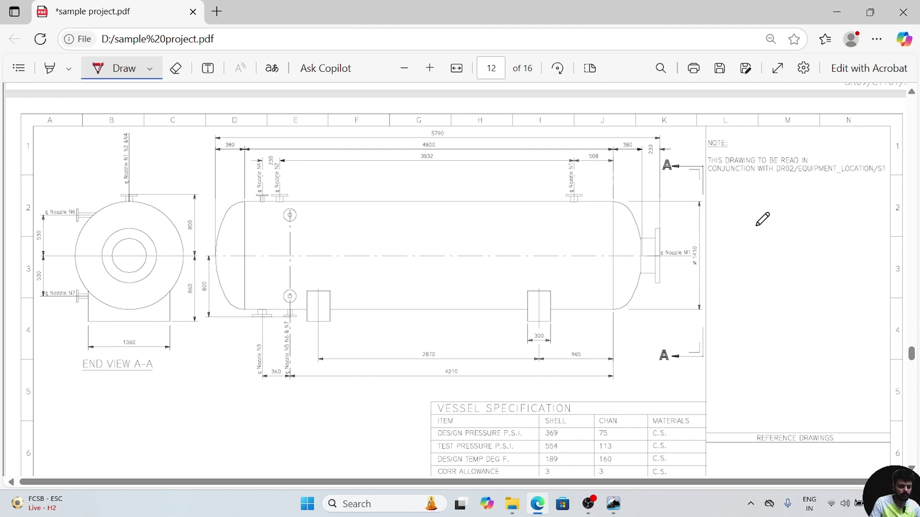
Handwrite the letters A, R and T in red, one below another, under the drawing's note
mouse_move(758, 220)
mouse_down()
mouse_move(755, 235)
mouse_move(763, 226)
mouse_move(771, 237)
mouse_up()
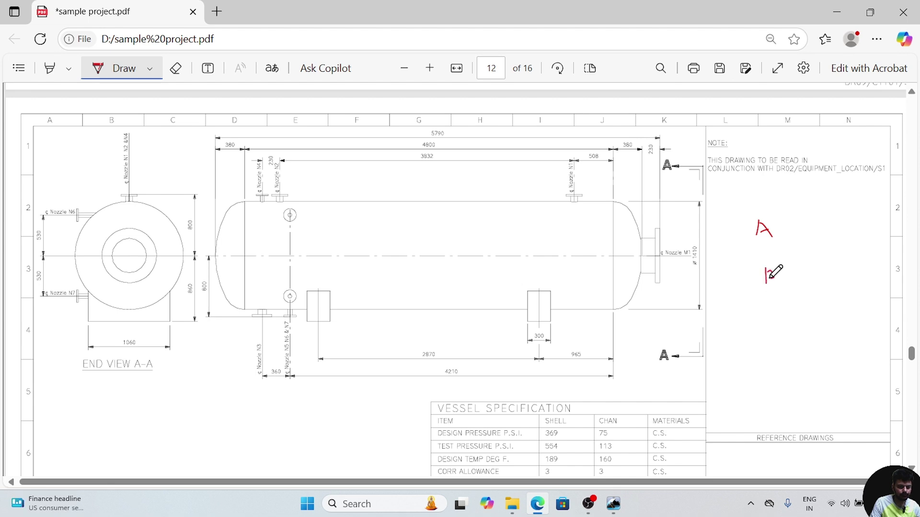
drag(768, 278, 784, 302)
drag(778, 309, 781, 341)
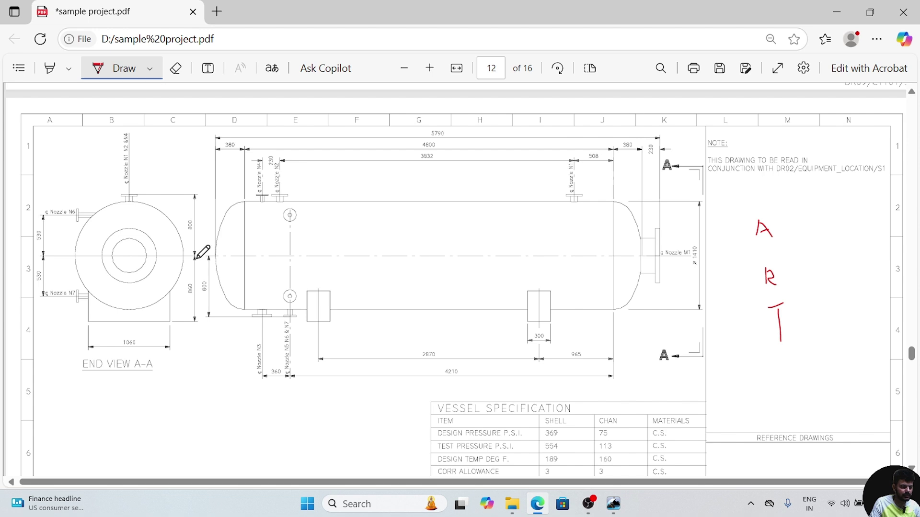
Draw a red centreline along the vessel's side elevation and mark nozzle M1 with a circle and an arrow
mouse_move(197, 259)
mouse_down()
mouse_move(441, 262)
mouse_move(686, 252)
mouse_up()
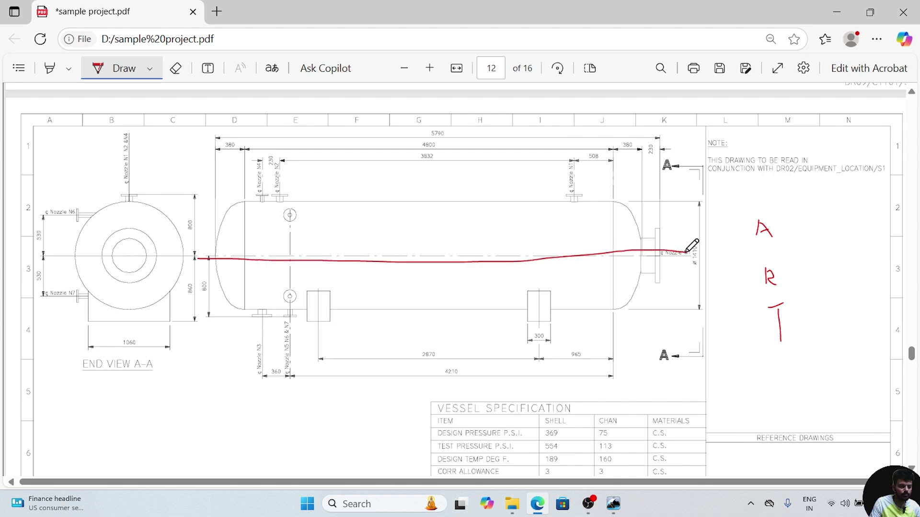
mouse_move(663, 221)
mouse_down()
mouse_move(632, 242)
mouse_move(639, 288)
mouse_move(658, 291)
mouse_move(676, 278)
mouse_move(675, 222)
mouse_move(659, 216)
mouse_move(680, 253)
mouse_move(702, 232)
mouse_up()
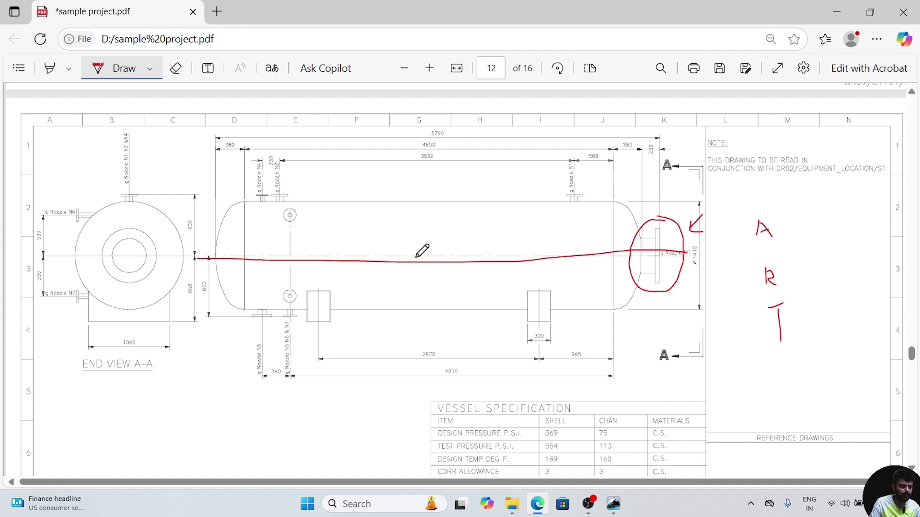
Draw short red vertical strokes above and below the vessel's centreline in the side elevation
drag(415, 257, 416, 227)
drag(454, 257, 459, 217)
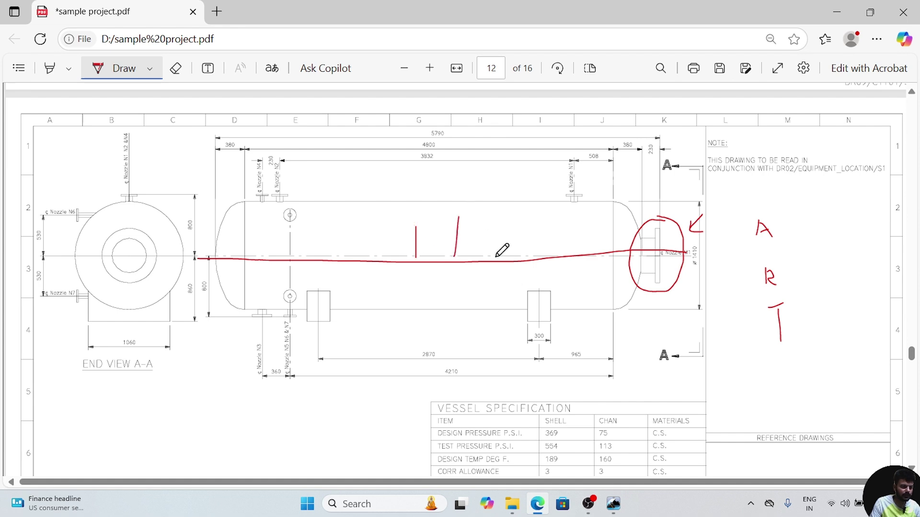
mouse_move(498, 257)
mouse_down()
mouse_move(498, 229)
mouse_move(501, 300)
mouse_up()
drag(465, 267, 464, 294)
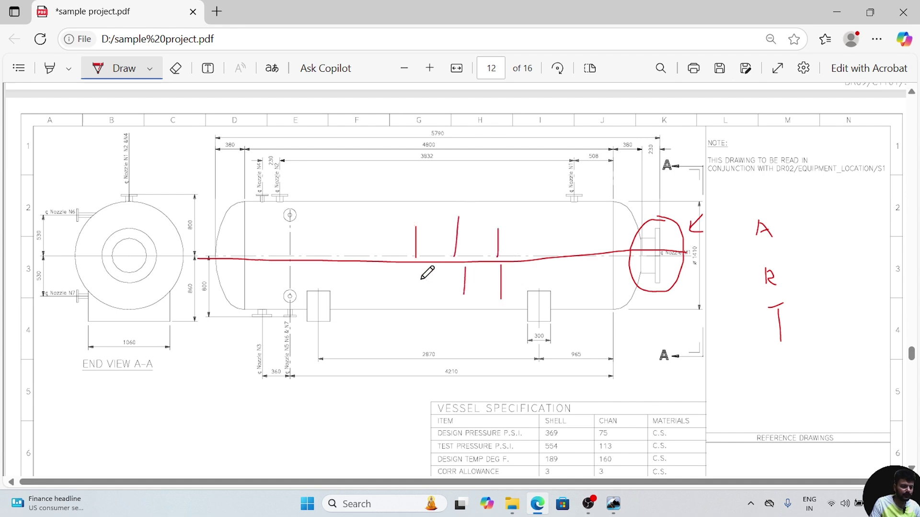
mouse_move(394, 268)
mouse_down()
mouse_move(389, 290)
mouse_move(359, 296)
mouse_up()
drag(276, 262, 273, 289)
drag(309, 260, 309, 222)
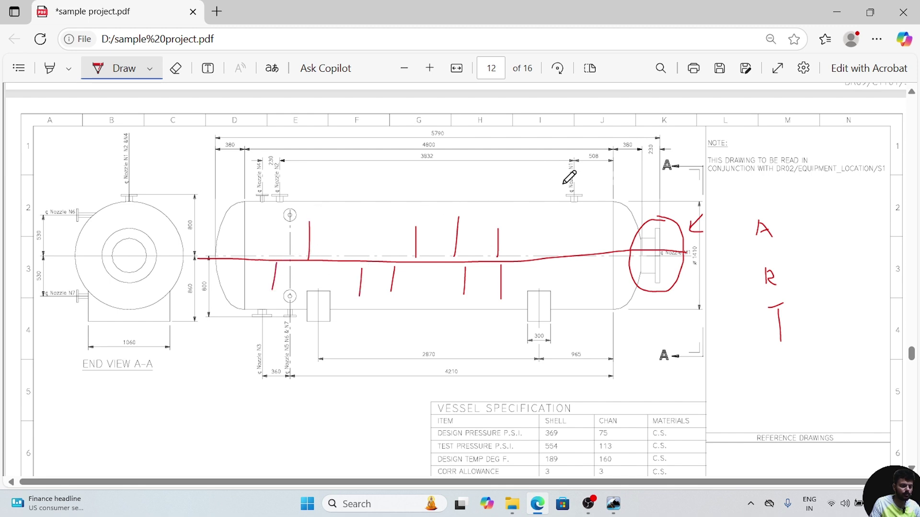
Circle nozzle N1, the N2 and N4 pair, and the nozzles beneath the vessel near N3 in the side elevation
mouse_move(565, 179)
mouse_down()
mouse_move(560, 201)
mouse_move(580, 213)
mouse_move(589, 199)
mouse_move(569, 180)
mouse_up()
mouse_move(276, 187)
mouse_down()
mouse_move(250, 203)
mouse_move(274, 214)
mouse_move(288, 188)
mouse_up()
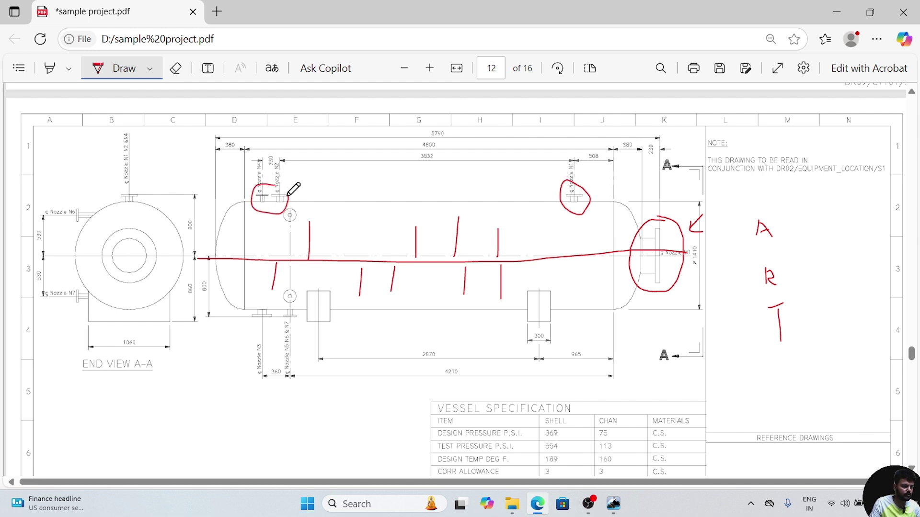
mouse_move(257, 305)
mouse_down()
mouse_move(272, 329)
mouse_move(287, 331)
mouse_move(294, 315)
mouse_move(268, 301)
mouse_up()
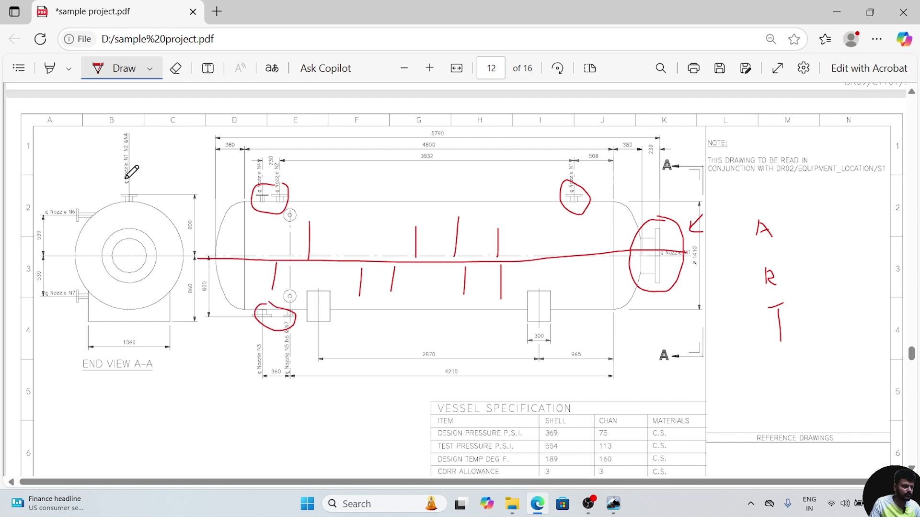
Draw red vertical and horizontal centrelines across end view A-A and mark nozzles N6 and N7 with circles
drag(126, 164, 127, 349)
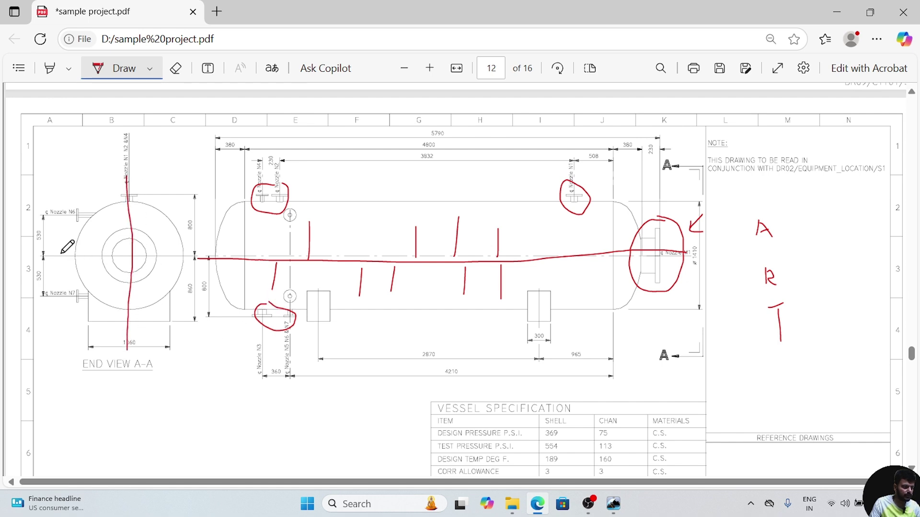
drag(61, 253, 192, 258)
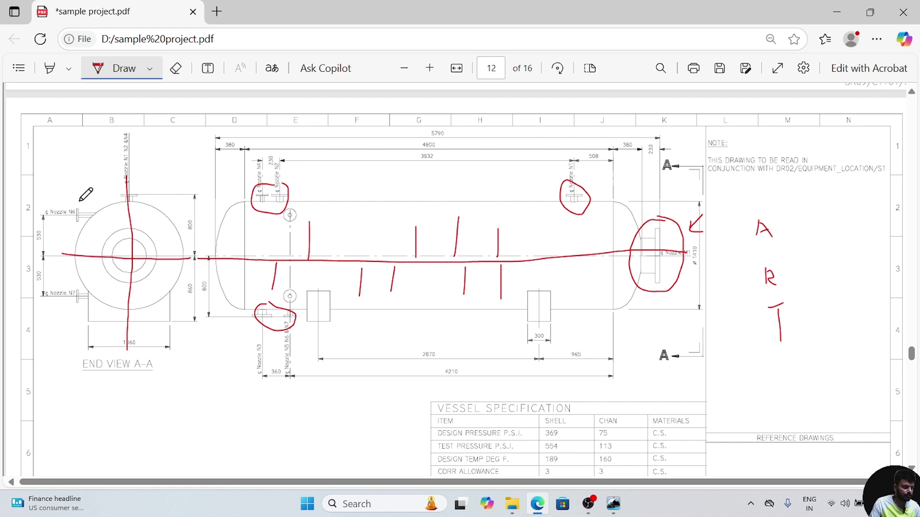
mouse_move(80, 201)
mouse_down()
mouse_move(66, 228)
mouse_move(85, 234)
mouse_move(99, 222)
mouse_move(84, 202)
mouse_move(95, 219)
mouse_move(124, 217)
mouse_up()
mouse_move(84, 286)
mouse_down()
mouse_move(73, 291)
mouse_move(100, 312)
mouse_move(84, 283)
mouse_move(108, 297)
mouse_up()
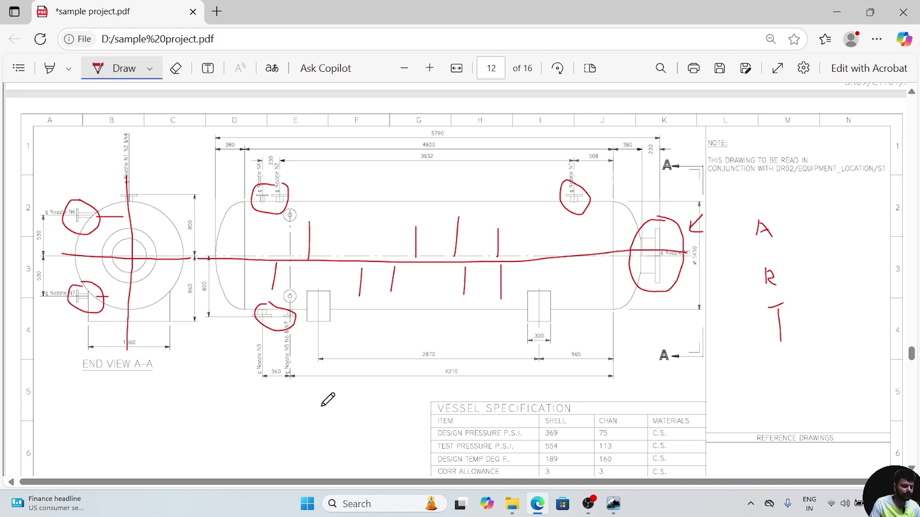
Connect item M1 to its size 450 with a red line in the nozzle specification table
scroll(501, 384, down, 3)
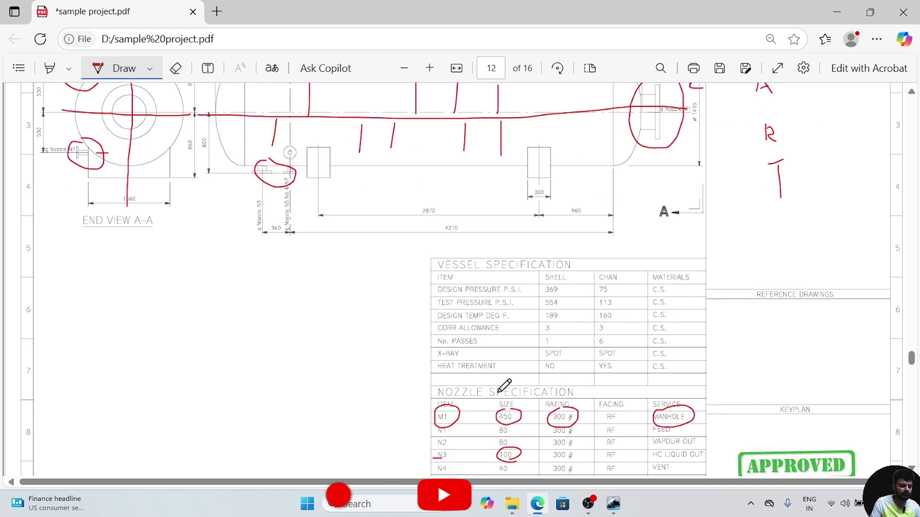
scroll(499, 391, down, 2)
drag(459, 344, 510, 355)
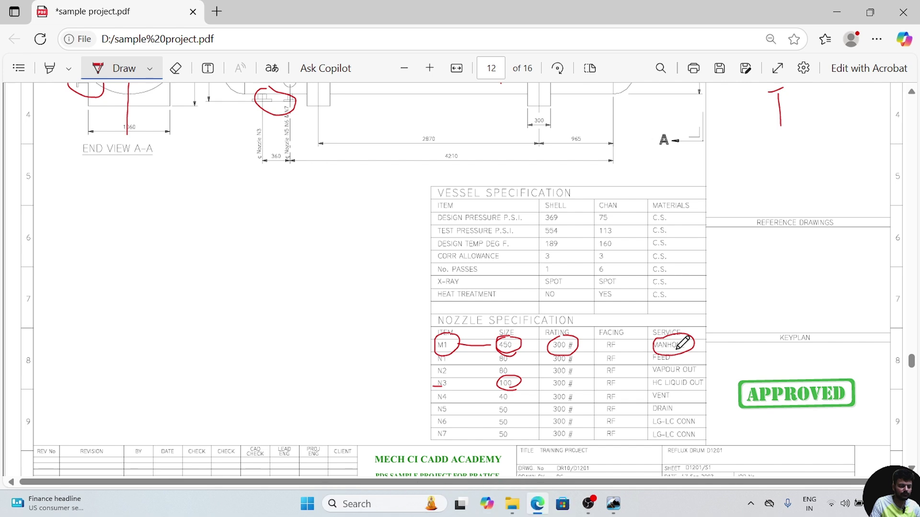
scroll(682, 343, up, 2)
scroll(683, 343, up, 2)
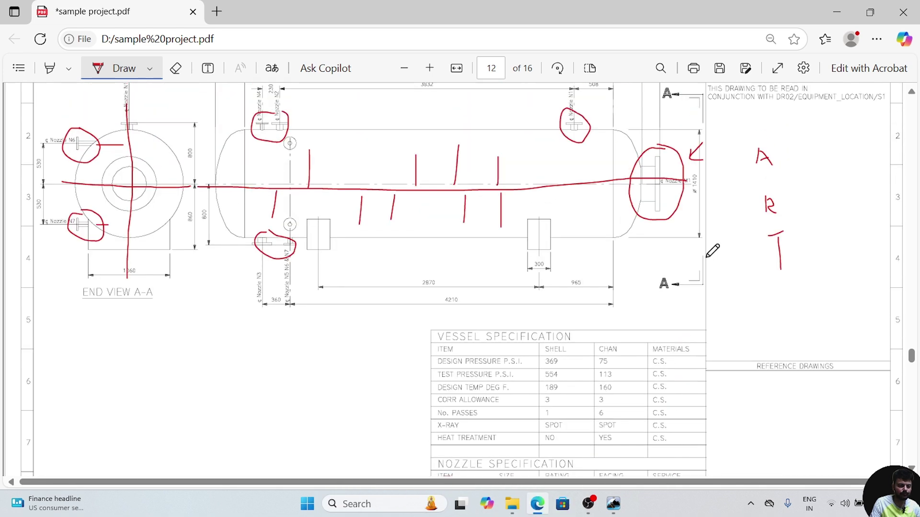
Switch to Smart 3D and create a new session from the Plant Metric Units template
click(837, 15)
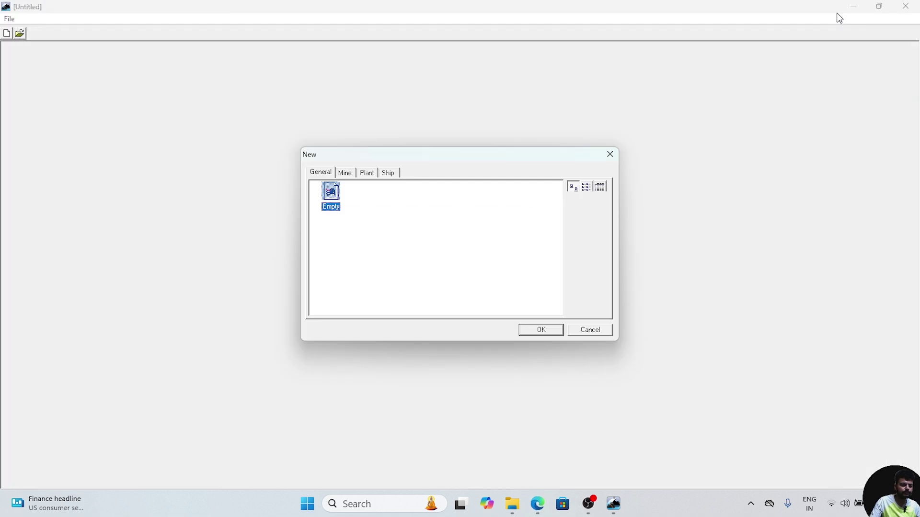
click(367, 172)
click(387, 205)
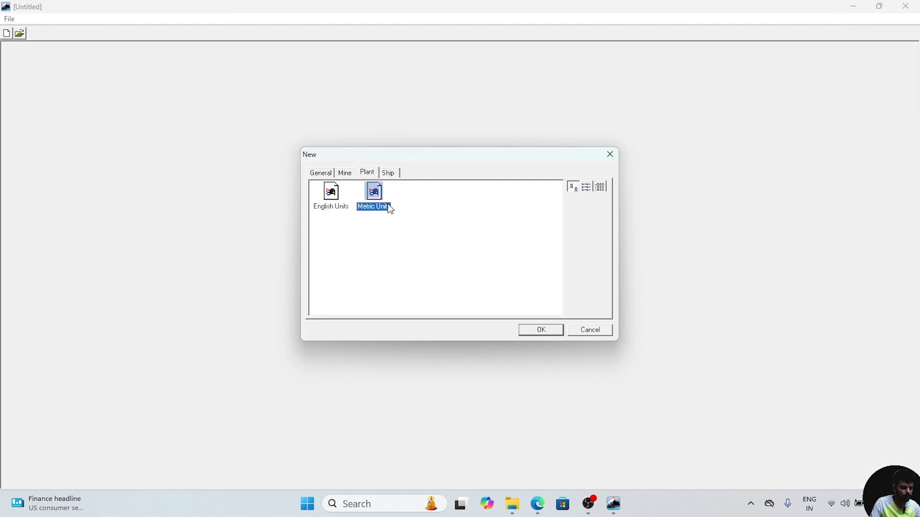
click(545, 332)
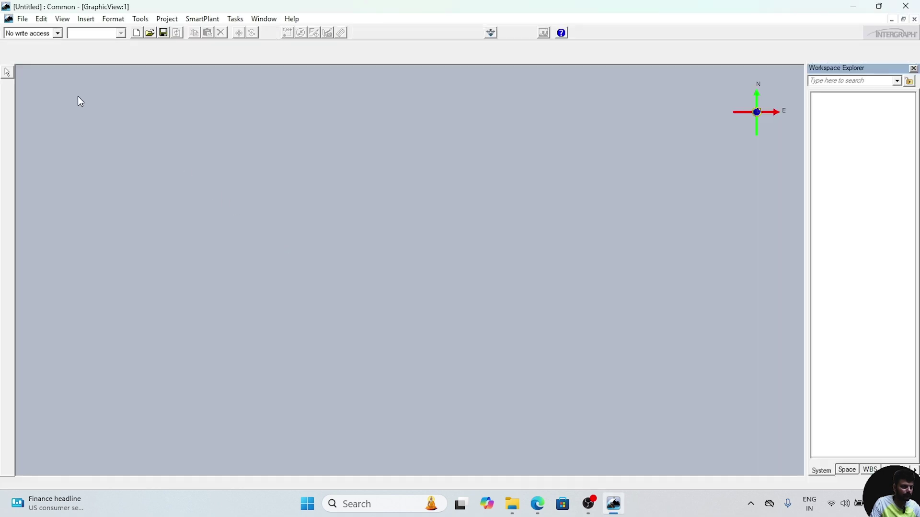
Define the workspace for the SITE model with the SP3D TUT filter
click(23, 20)
click(72, 137)
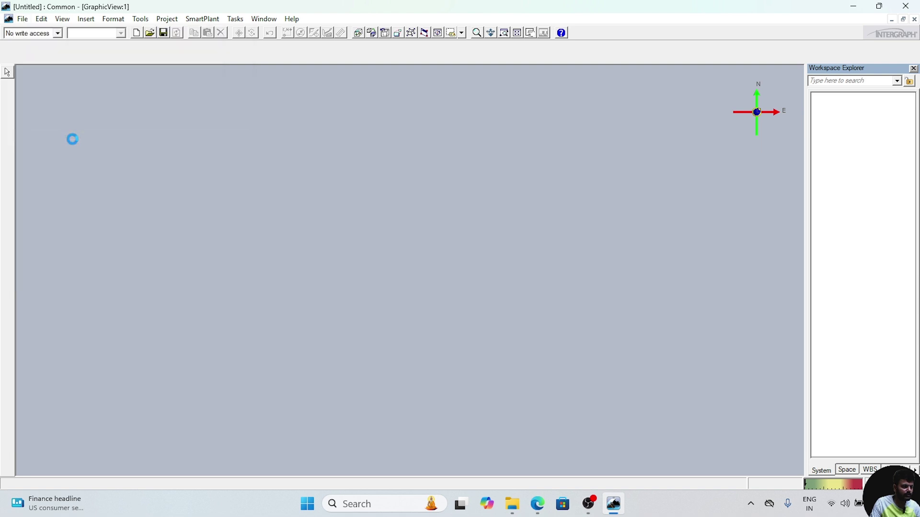
click(152, 101)
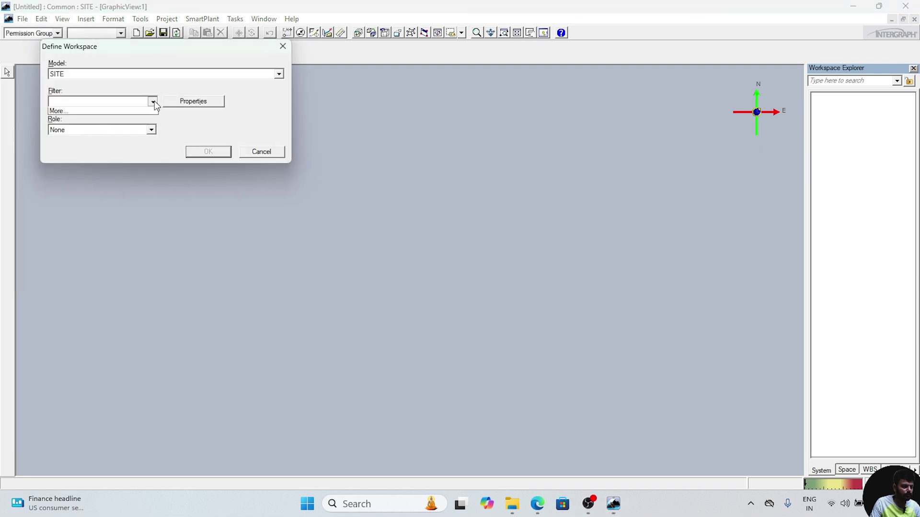
click(101, 119)
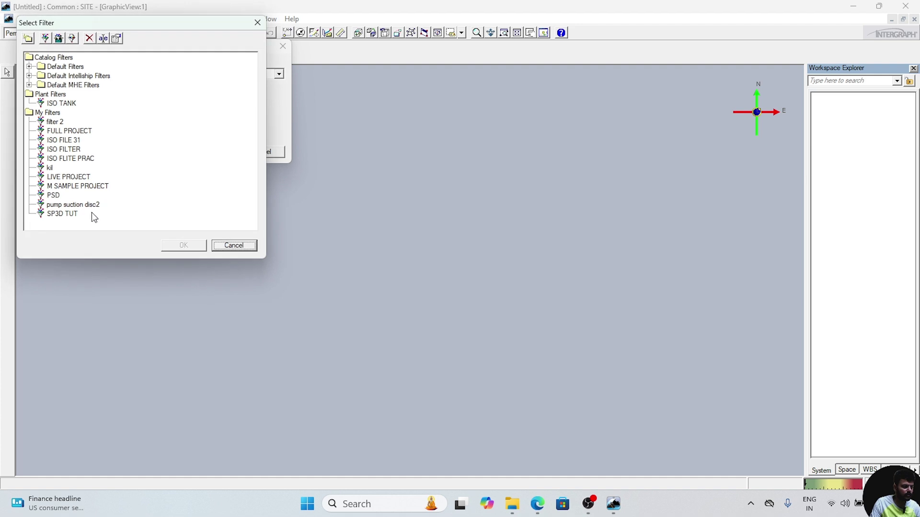
click(65, 214)
click(183, 245)
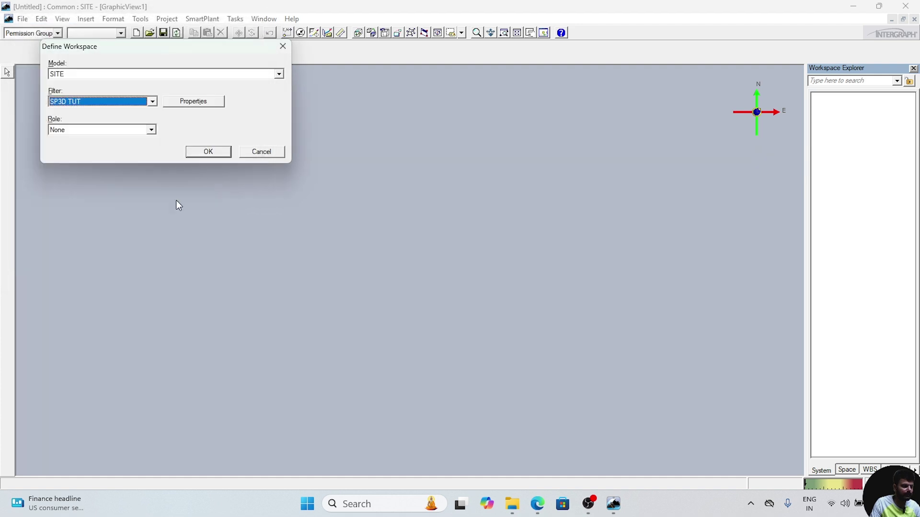
click(201, 150)
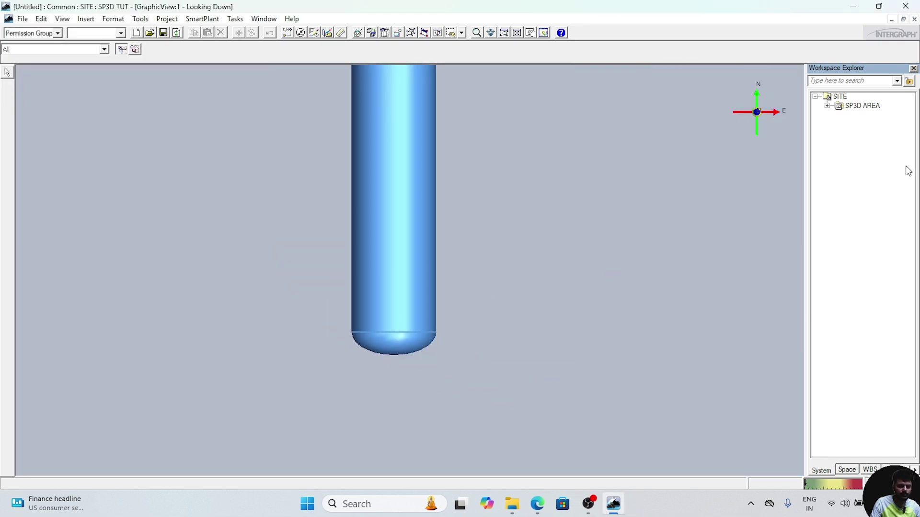
Widen the workspace explorer and expand SP3D AREA down to the shapes of equipment D1201
drag(805, 189, 783, 189)
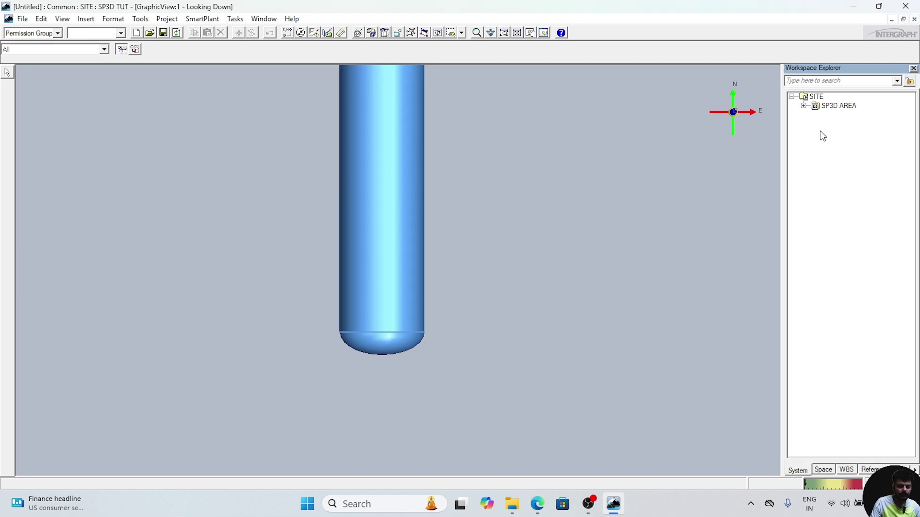
click(804, 106)
click(815, 115)
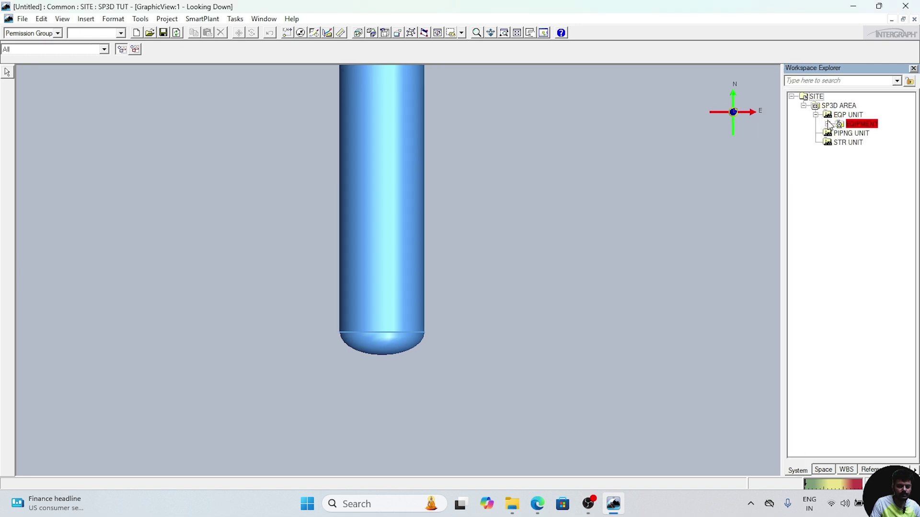
click(828, 124)
click(840, 133)
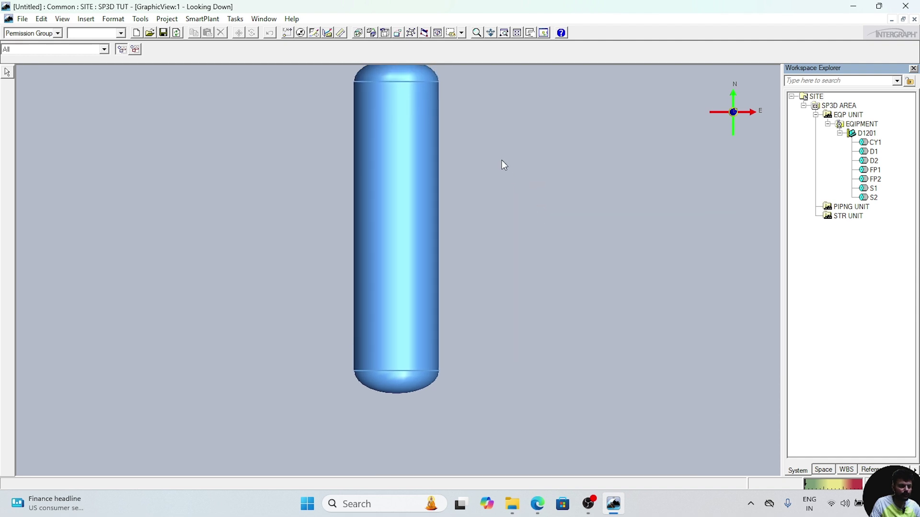
Activate the Equipment and Furnishings task and float the Shapes palette beside the vessel
click(236, 19)
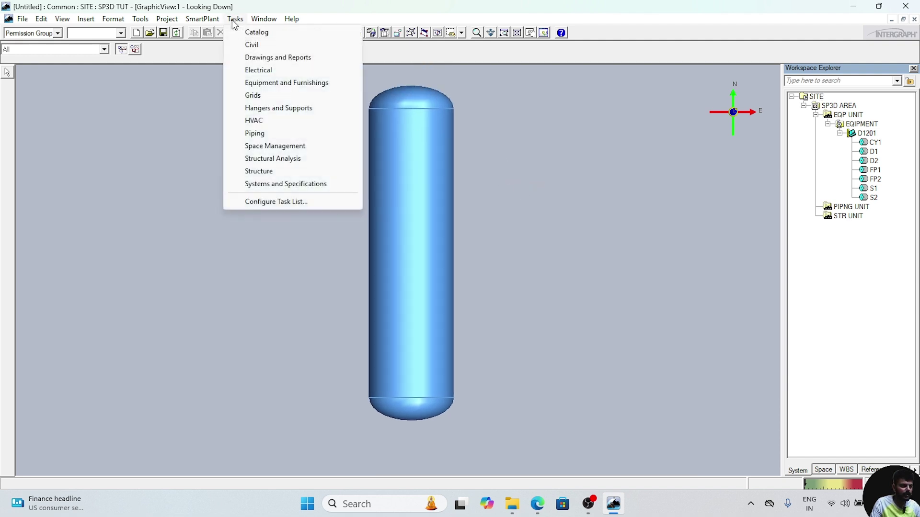
click(274, 83)
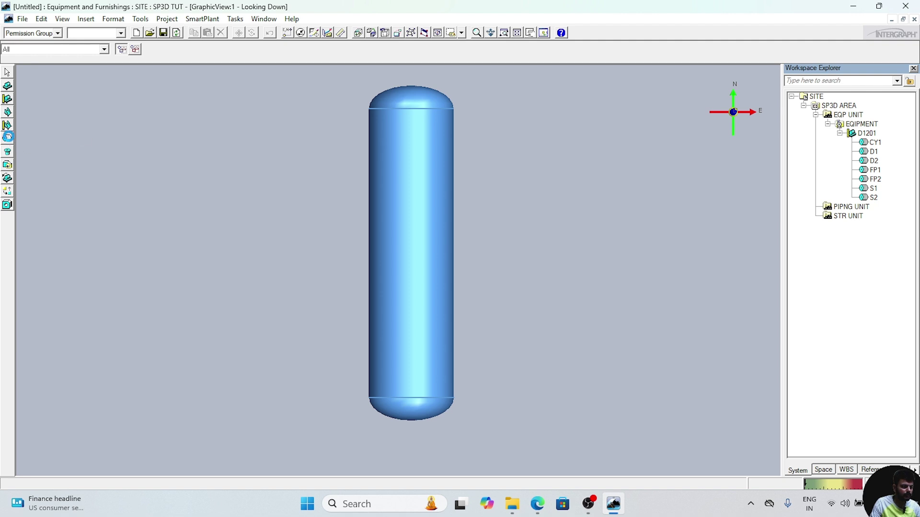
click(7, 138)
drag(29, 140, 591, 383)
Show the Common Views tool beside the Shapes palette and set the view to Looking East
click(410, 33)
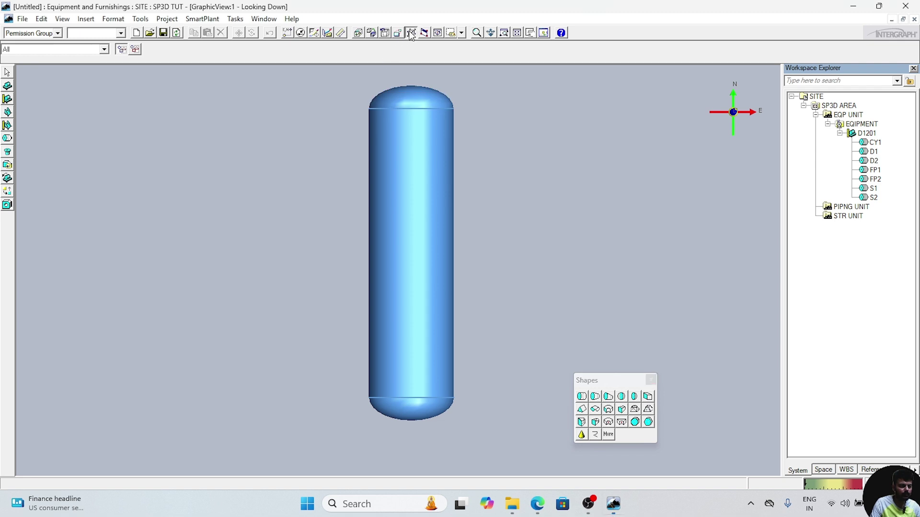
drag(764, 119, 722, 352)
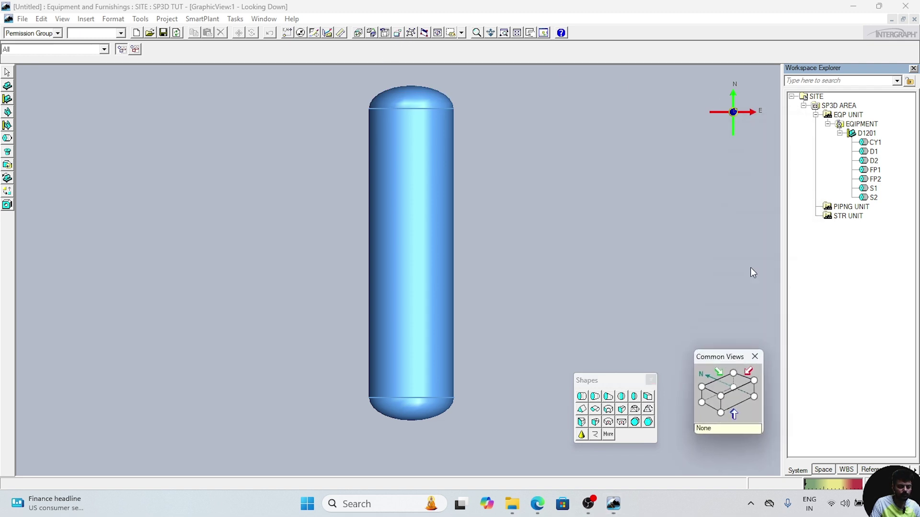
click(714, 398)
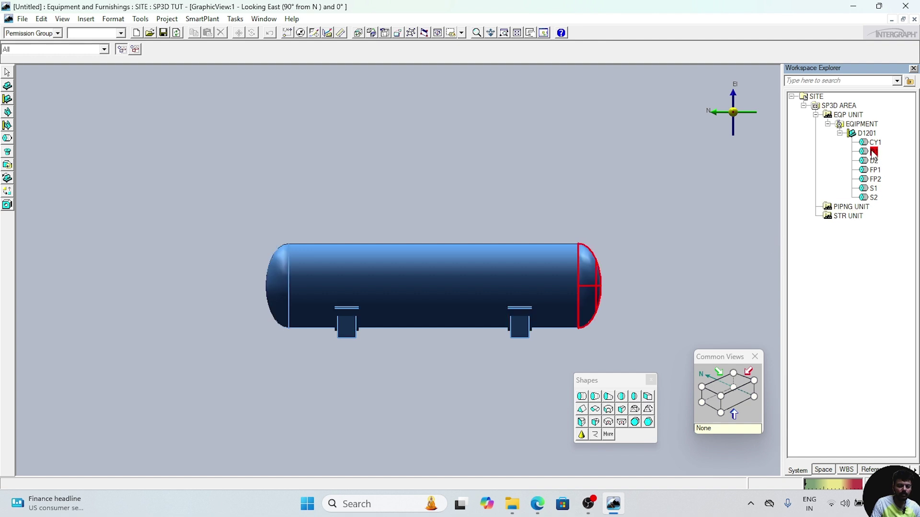
Start a datum shape under equipment D1201 and name it DP, keeping its default cone height
click(867, 134)
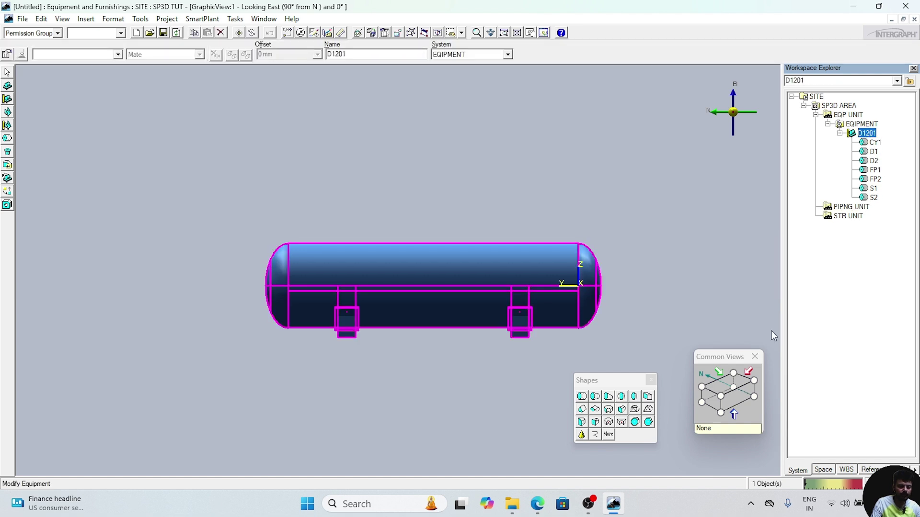
click(581, 435)
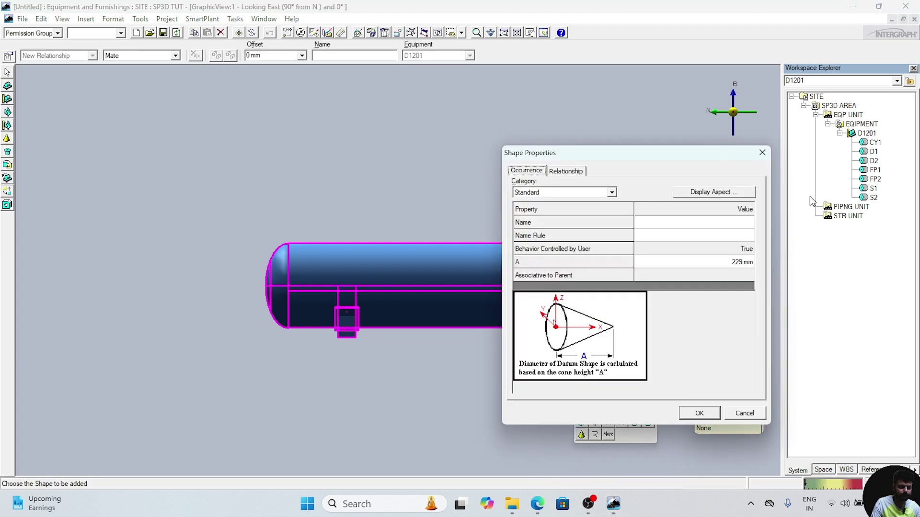
drag(723, 152, 665, 165)
click(678, 234)
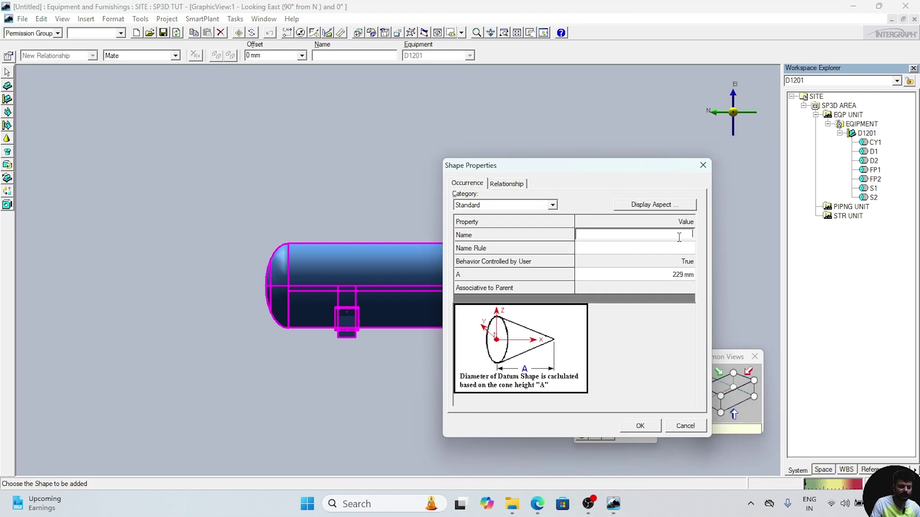
text(DP)
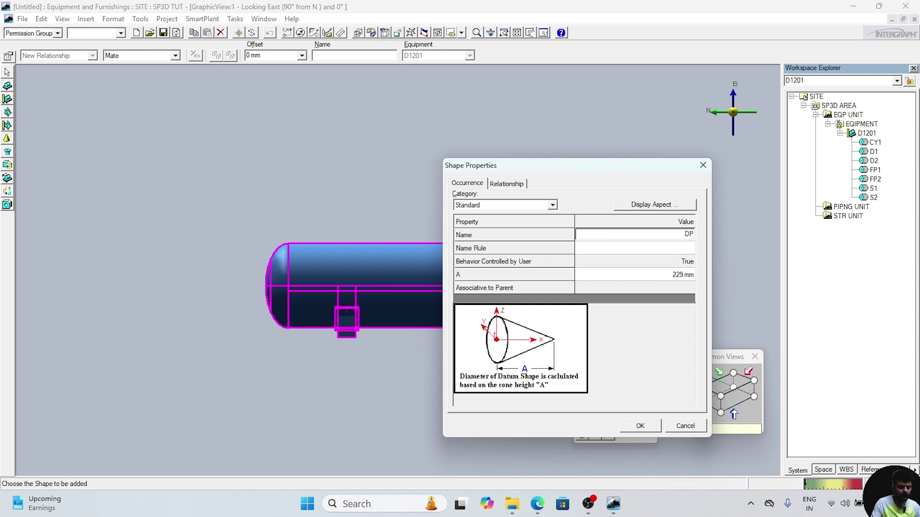
click(641, 428)
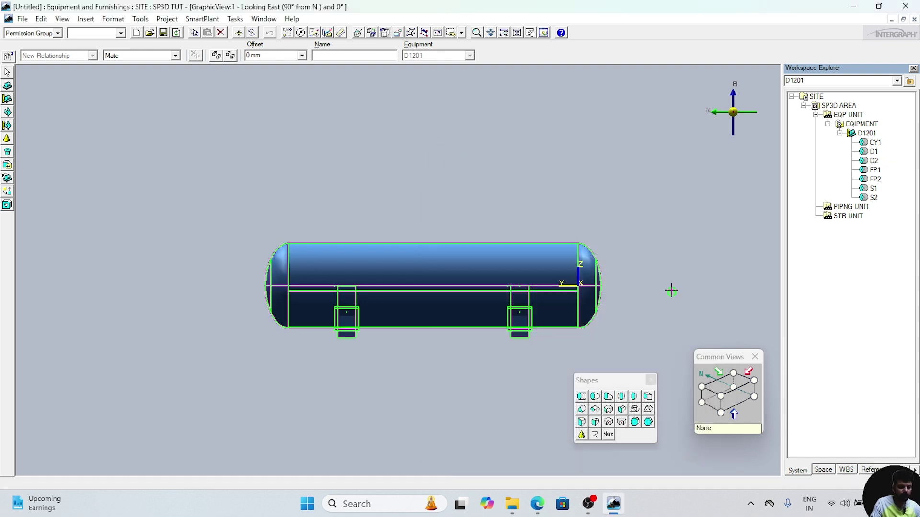
Place the datum shape at E 0 mm, N 0 mm, El 0 mm in global coordinates, oriented with its X axis along the vessel
click(287, 32)
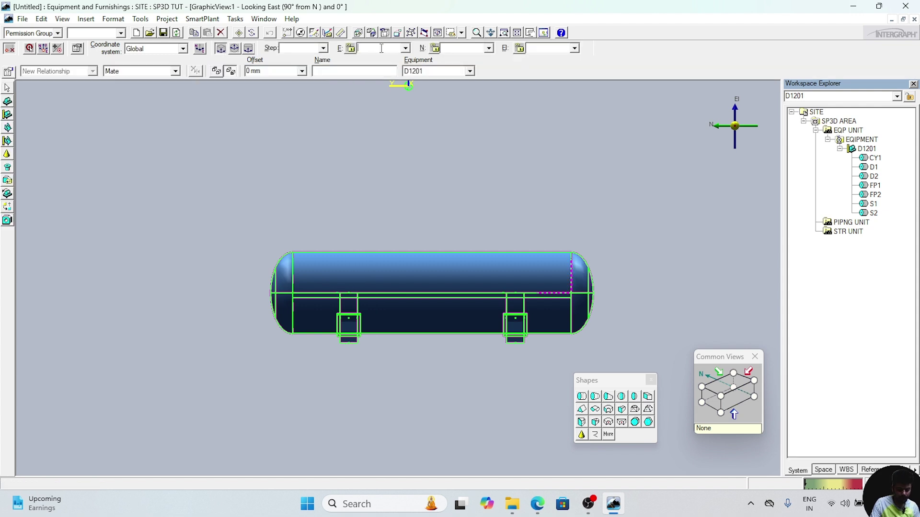
text(0)
key(Return)
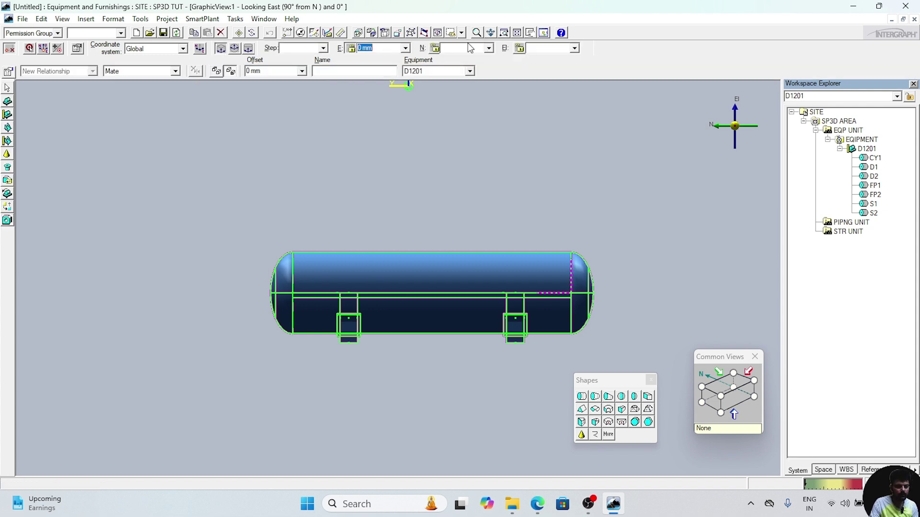
text(0)
key(Return)
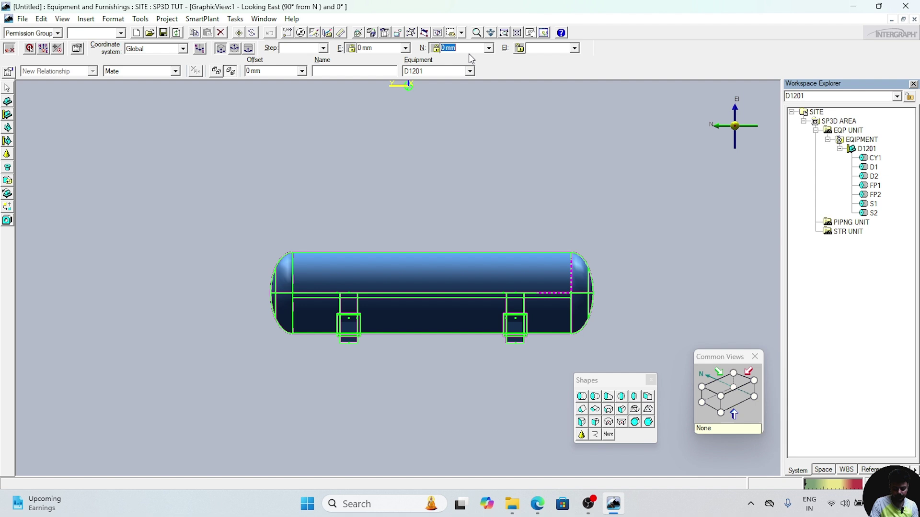
click(549, 49)
text(0)
key(Return)
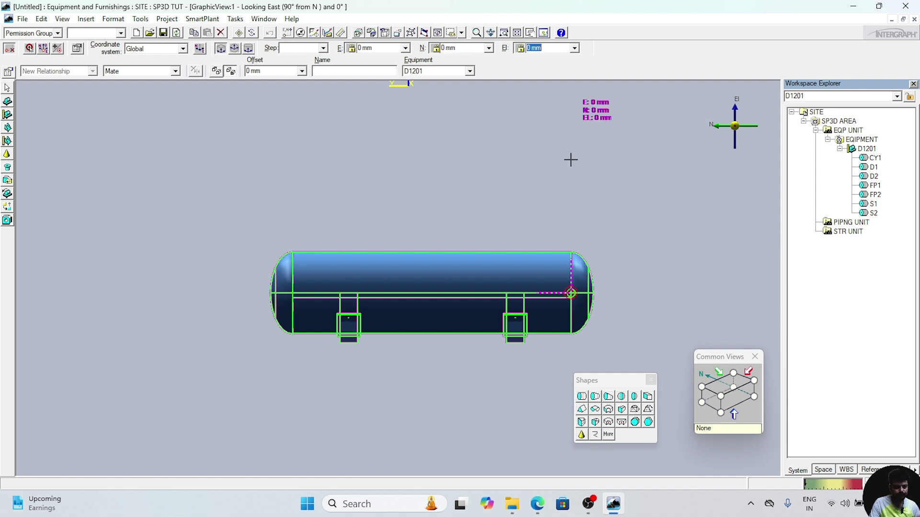
click(601, 232)
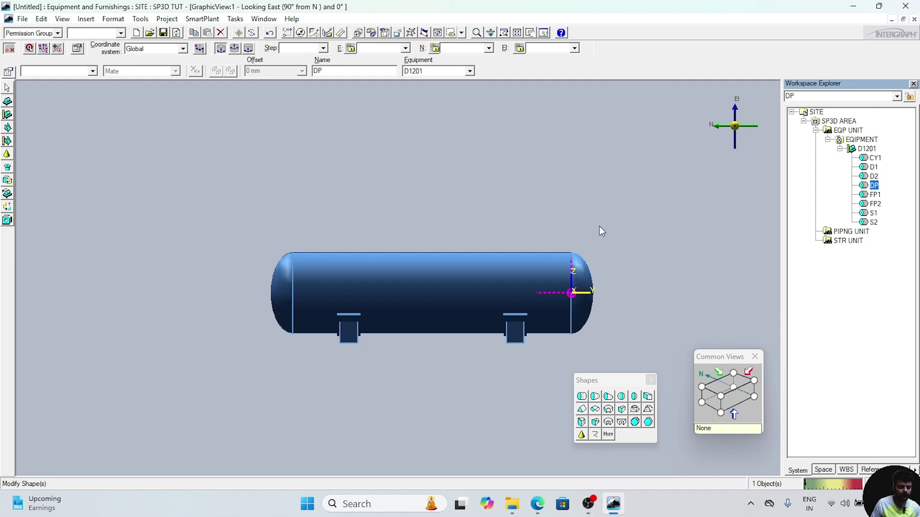
scroll(602, 231, up, 5)
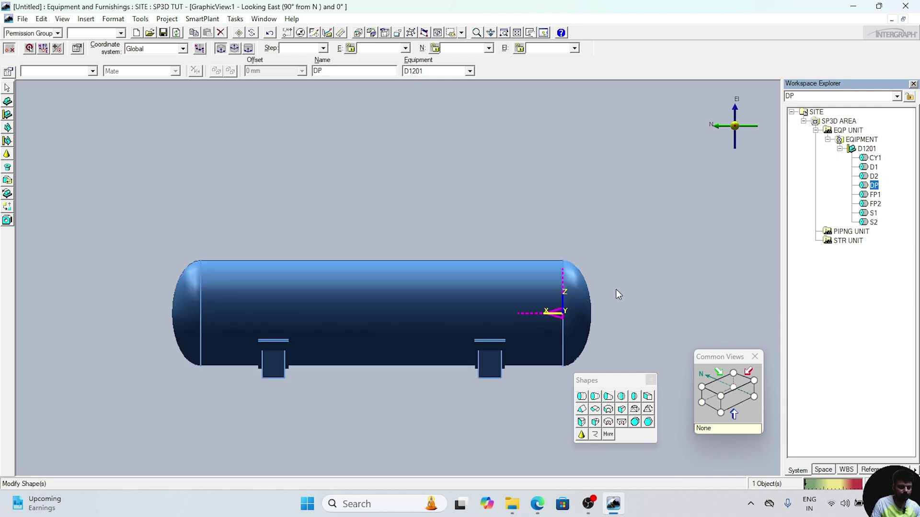
scroll(615, 256, down, 5)
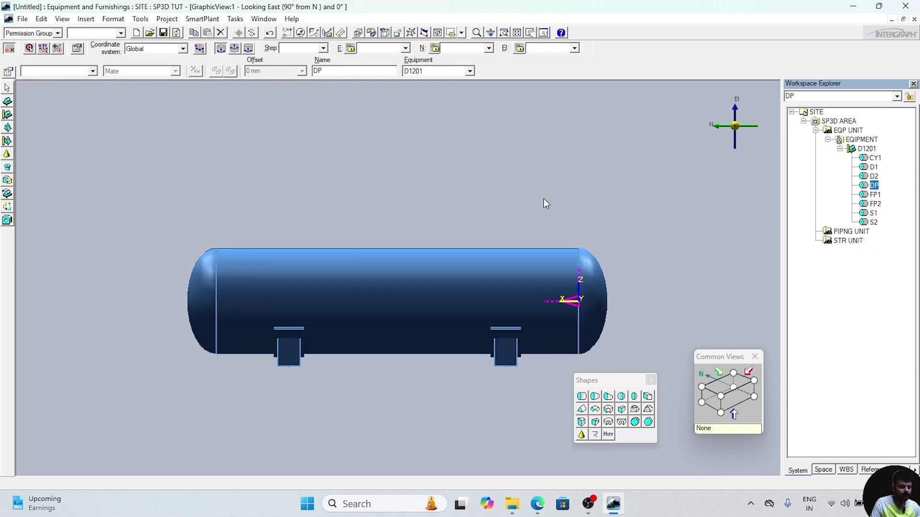
Start a Piping Straight Nozzle on datum DP named M1, with nominal size 450 and NPD unit type MM
click(8, 168)
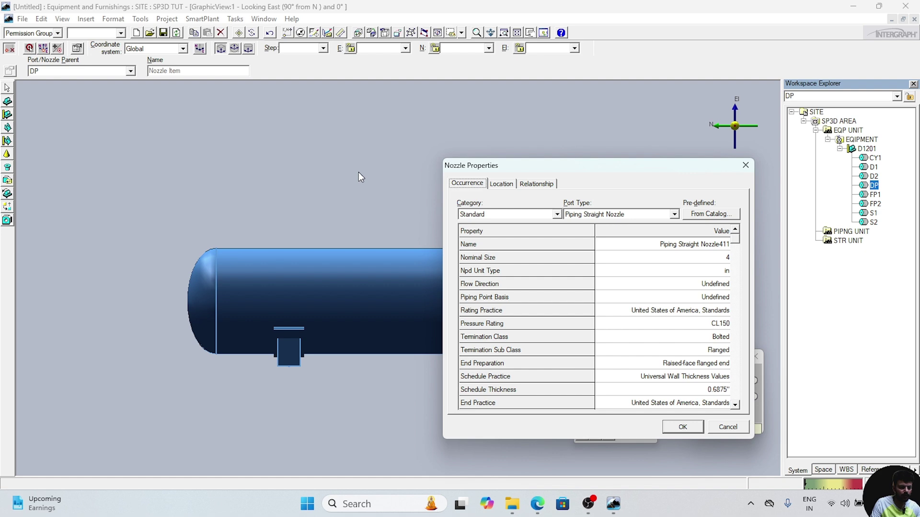
drag(597, 166, 385, 172)
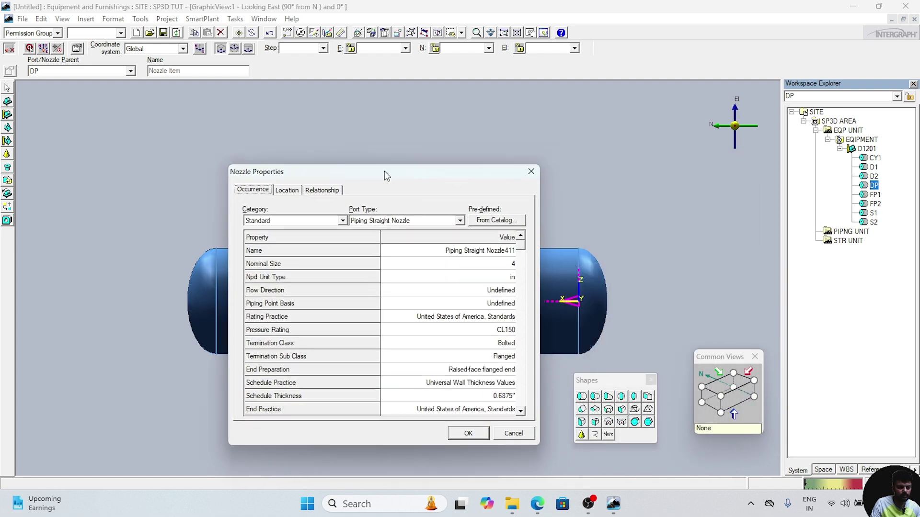
click(463, 250)
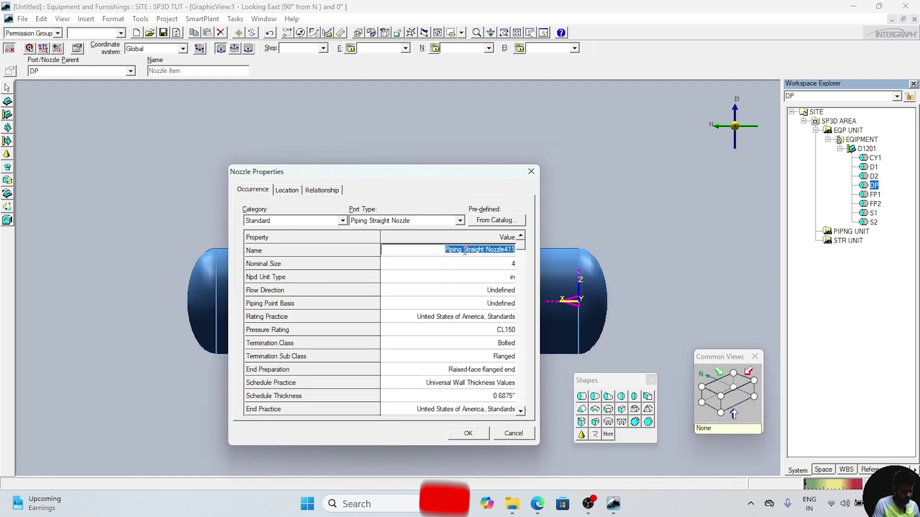
text(M1)
click(485, 266)
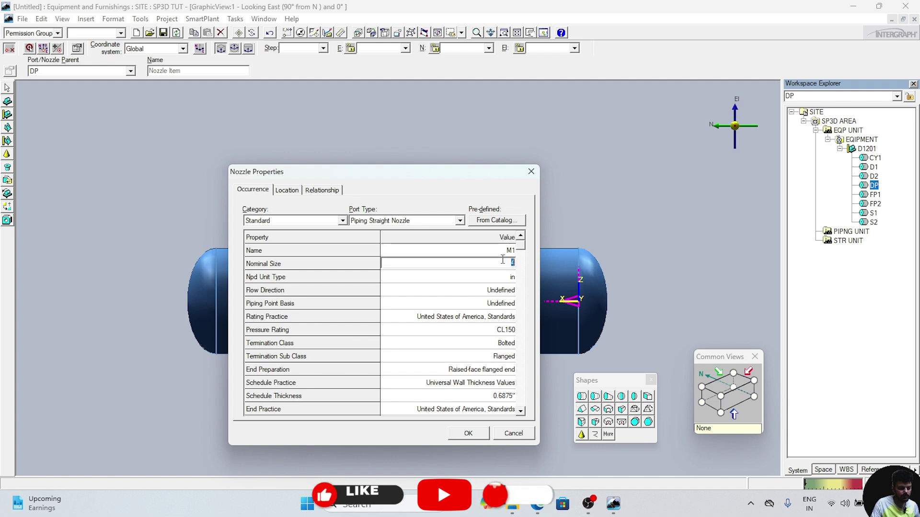
text(450)
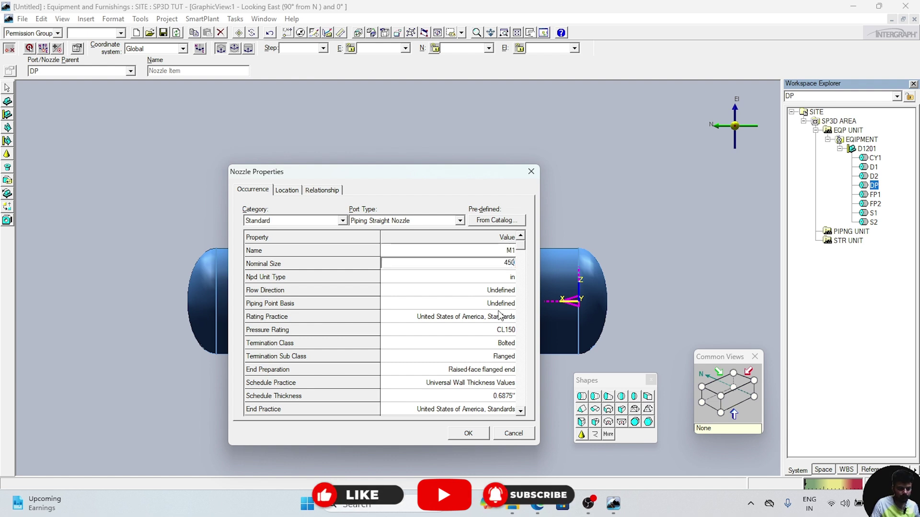
click(505, 277)
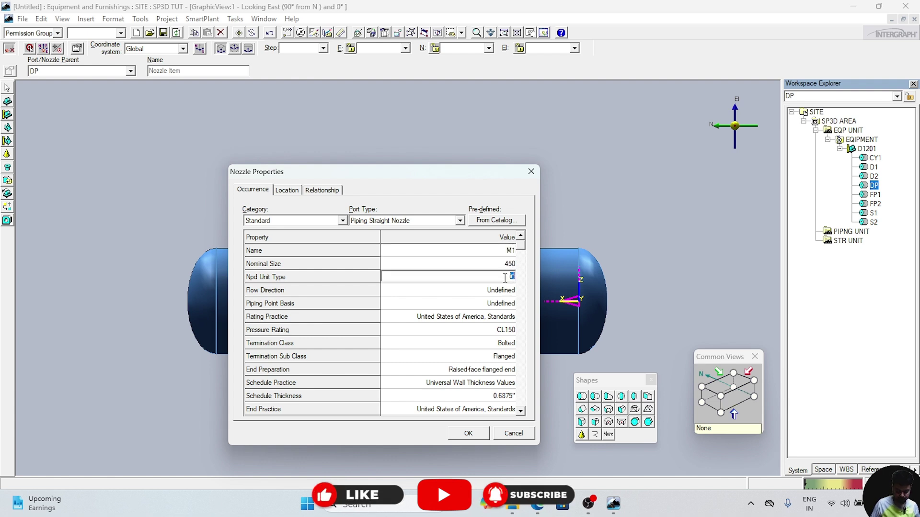
text(MM)
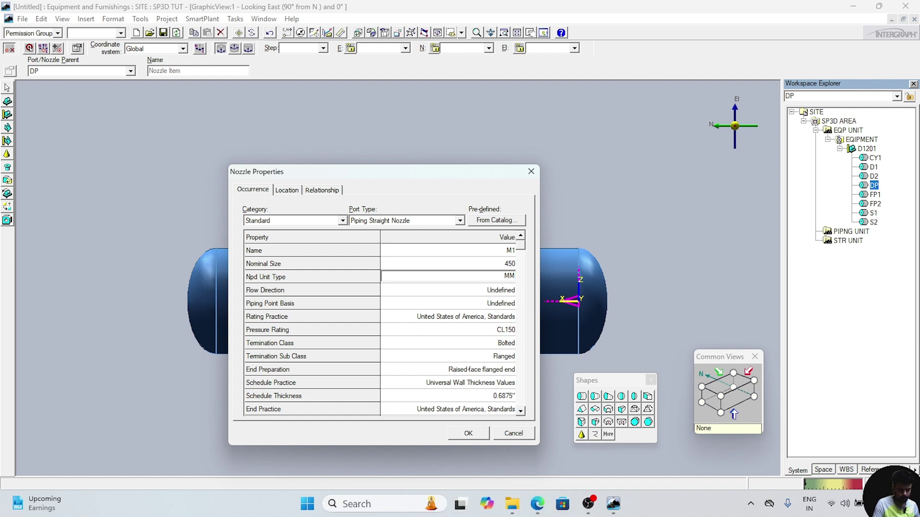
Set the pressure rating of nozzle M1 to CL300 and open its nozzle length for editing
click(503, 332)
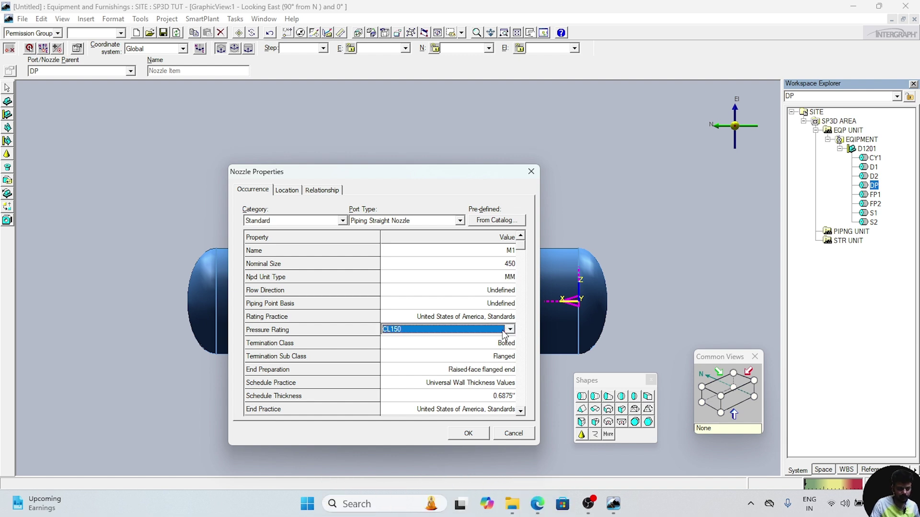
click(510, 329)
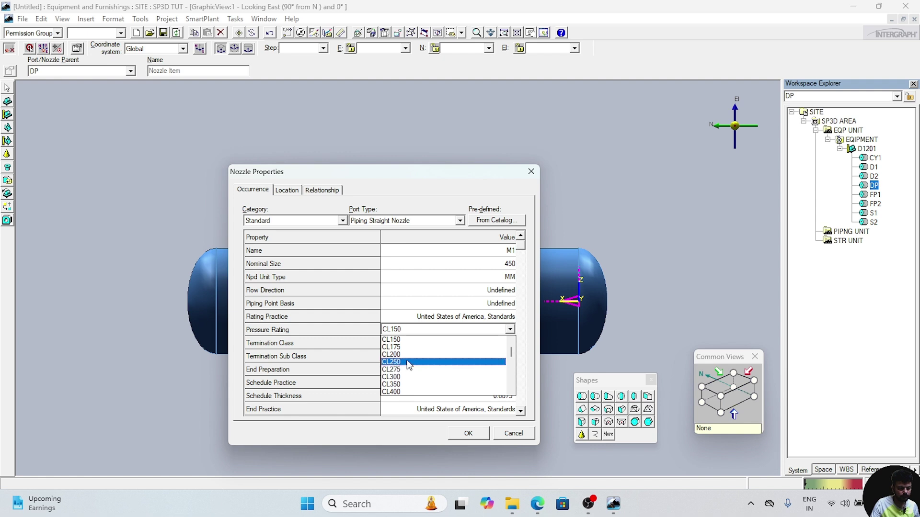
click(412, 378)
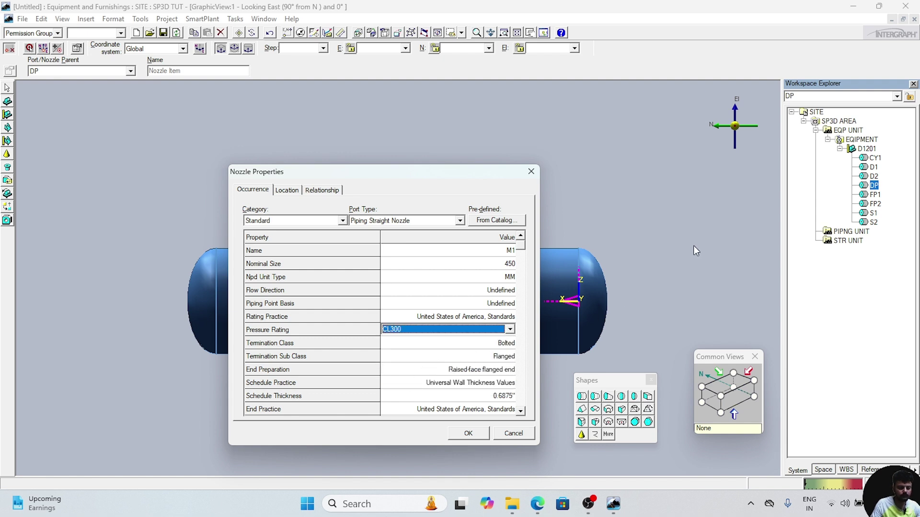
click(521, 413)
click(522, 413)
click(521, 413)
click(522, 413)
click(522, 413)
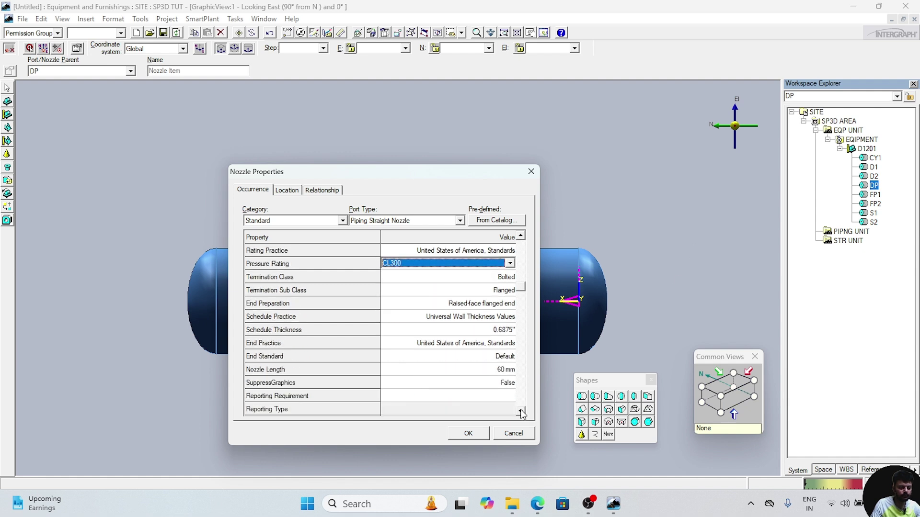
click(495, 370)
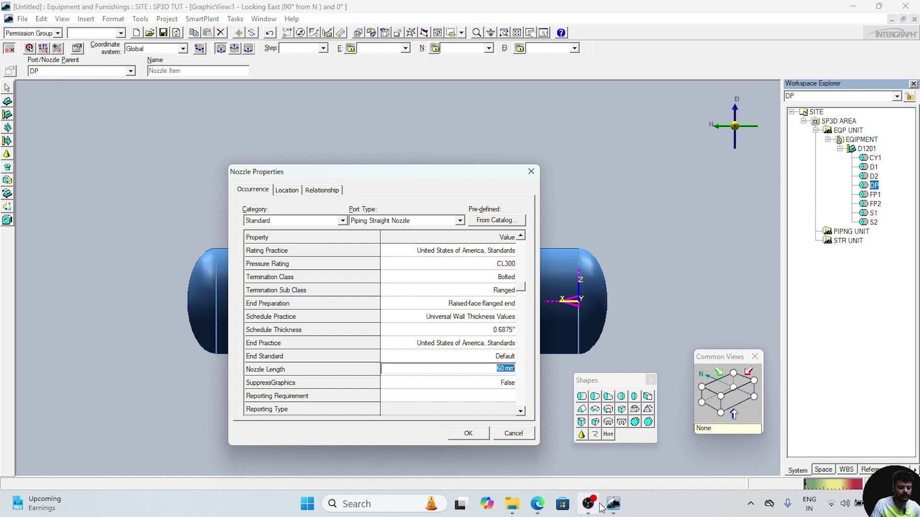
Switch to the vessel drawing PDF, mark the datum origin on the centreline, circle the 380 and 230 dimensions, and return to Smart 3D
click(540, 480)
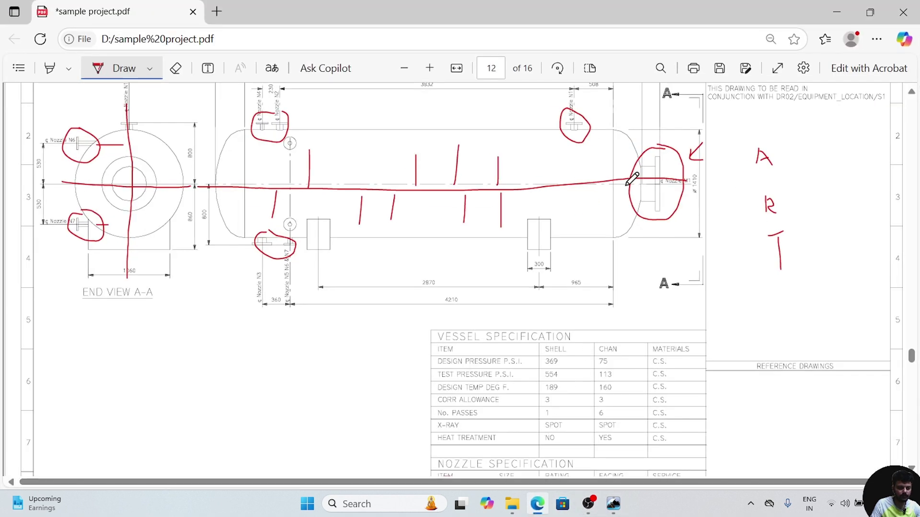
drag(613, 184, 615, 185)
scroll(648, 223, up, 2)
scroll(637, 215, up, 1)
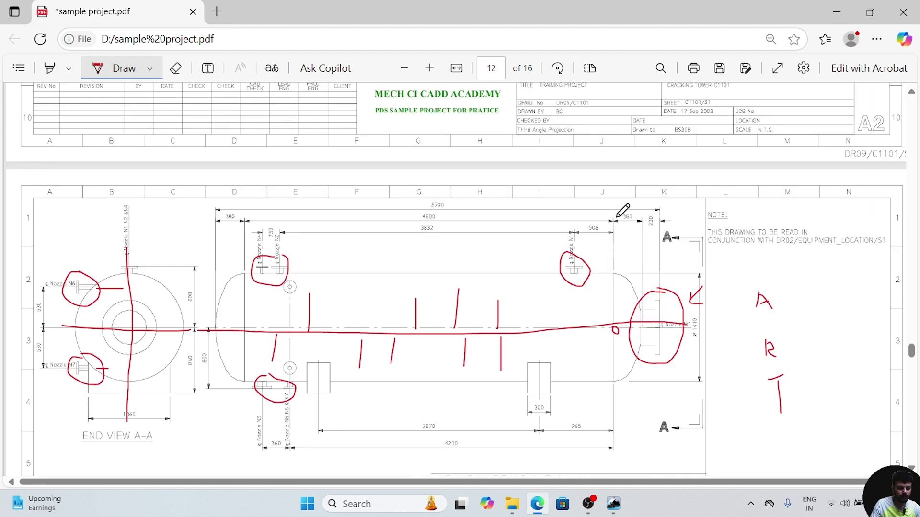
mouse_move(625, 208)
mouse_down()
mouse_move(628, 231)
mouse_move(633, 211)
mouse_move(662, 233)
mouse_up()
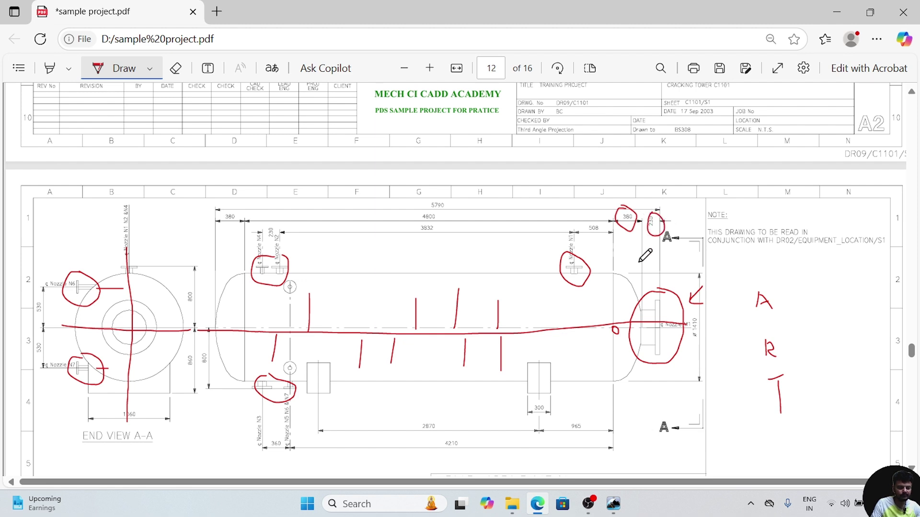
scroll(644, 256, down, 2)
scroll(644, 256, up, 4)
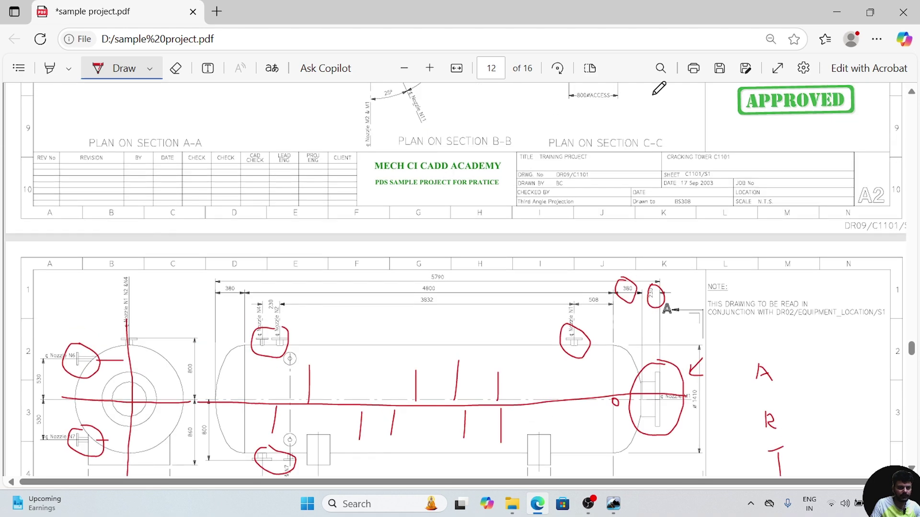
click(838, 11)
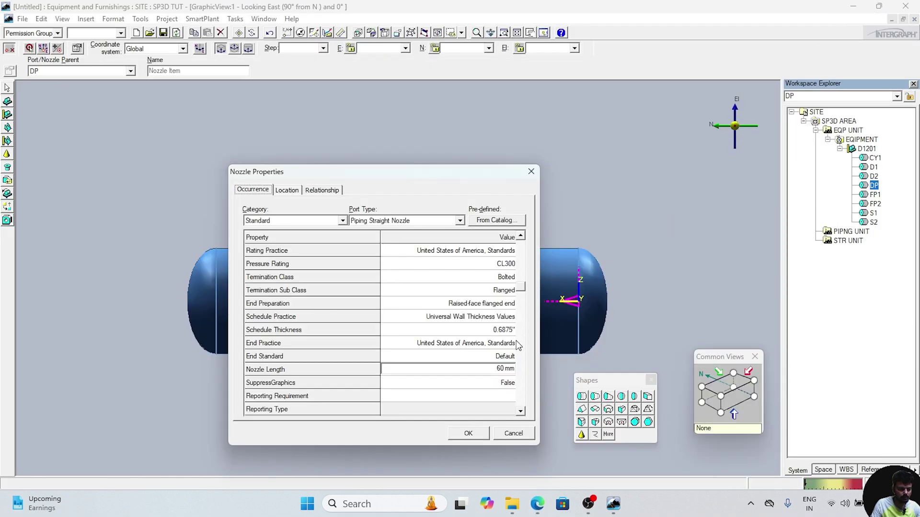
Set the nozzle length of M1 to 450 mm
click(500, 368)
drag(494, 369, 525, 364)
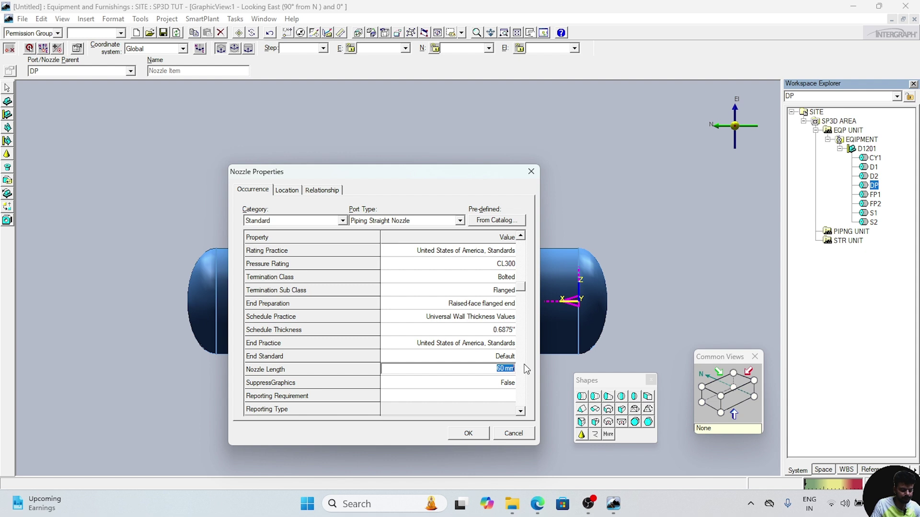
text(450)
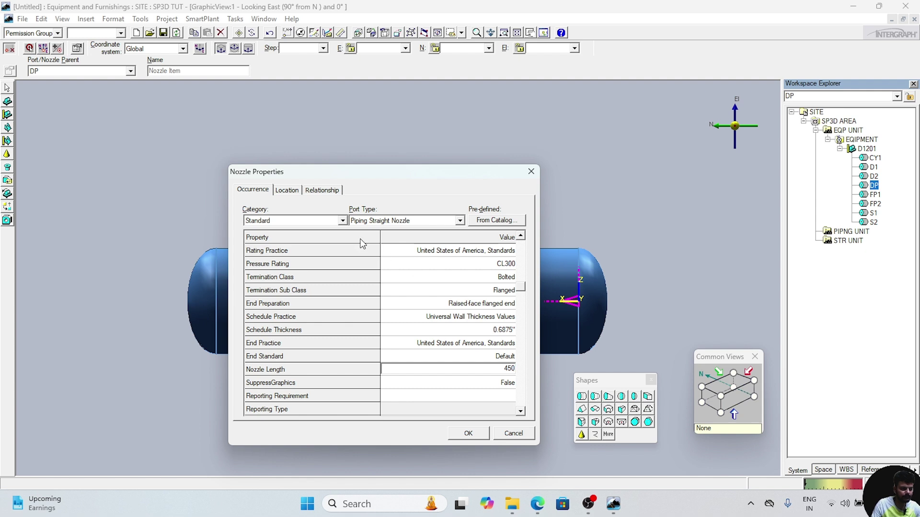
Set the nozzle's placement type to Axial and its N1 distance to -610 mm
click(296, 192)
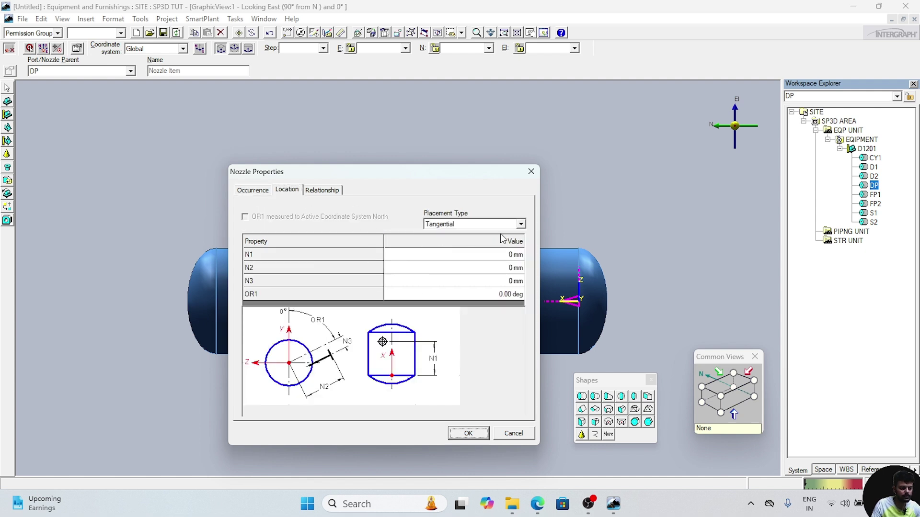
click(520, 225)
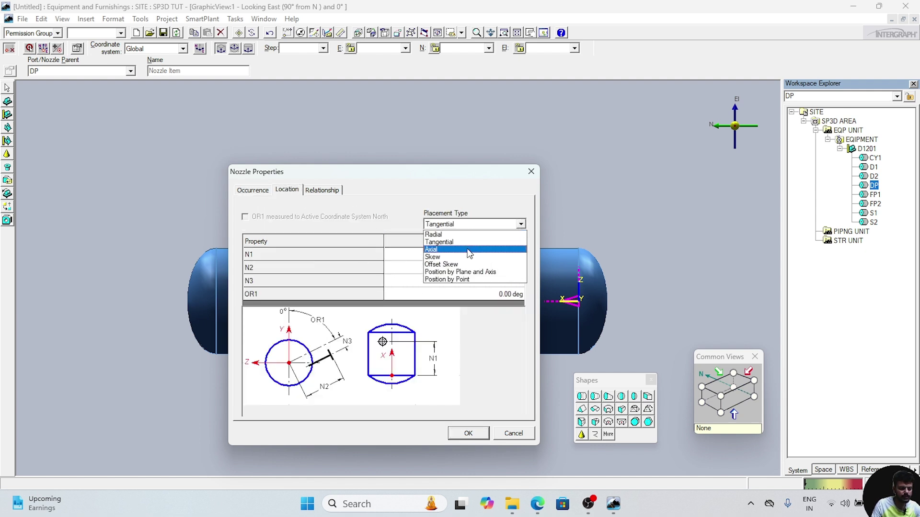
click(468, 250)
click(486, 252)
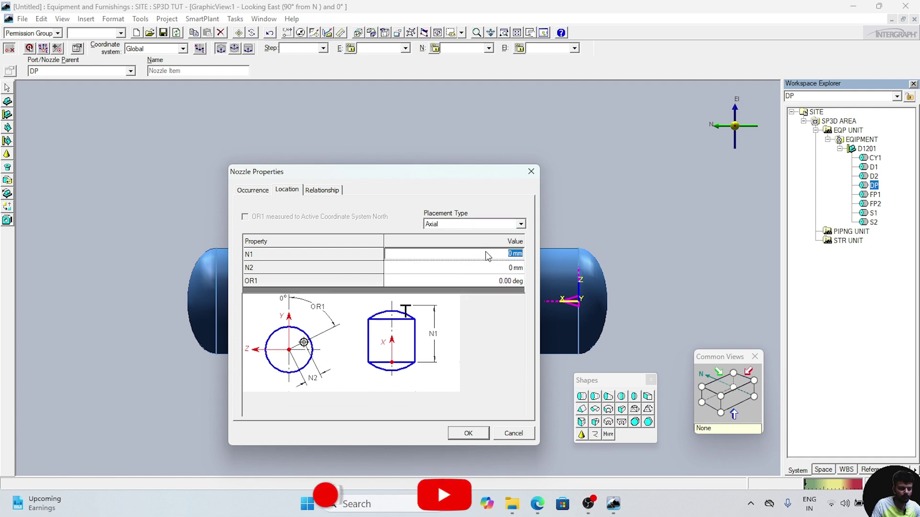
key(BackSpace)
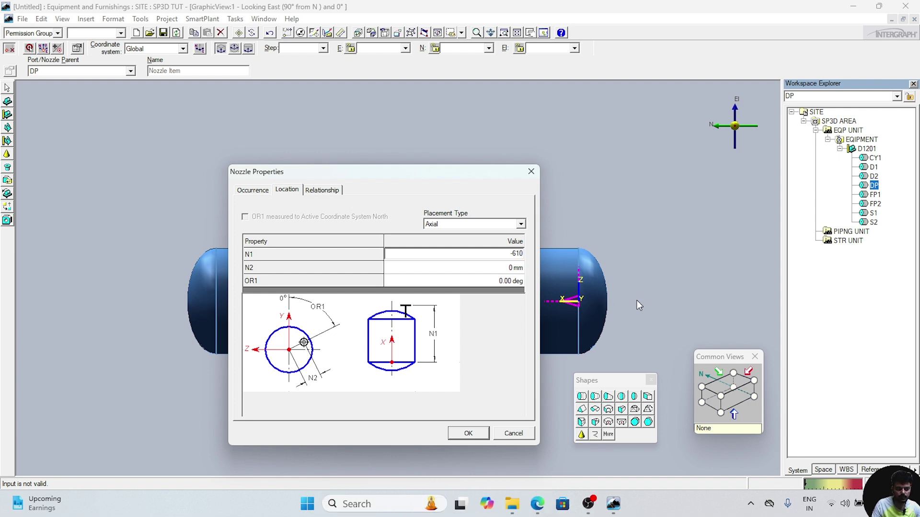
Finish the axial location entry for nozzle M1 and place the nozzle on the vessel
click(509, 270)
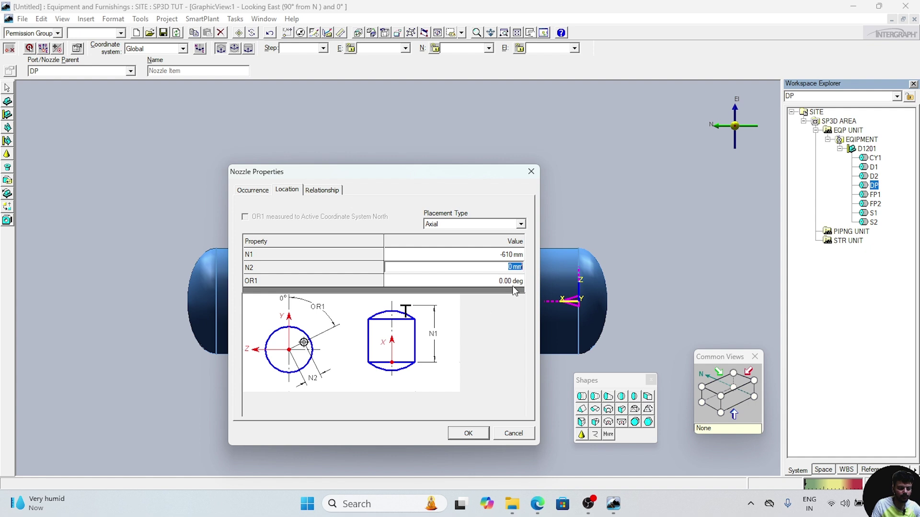
click(472, 432)
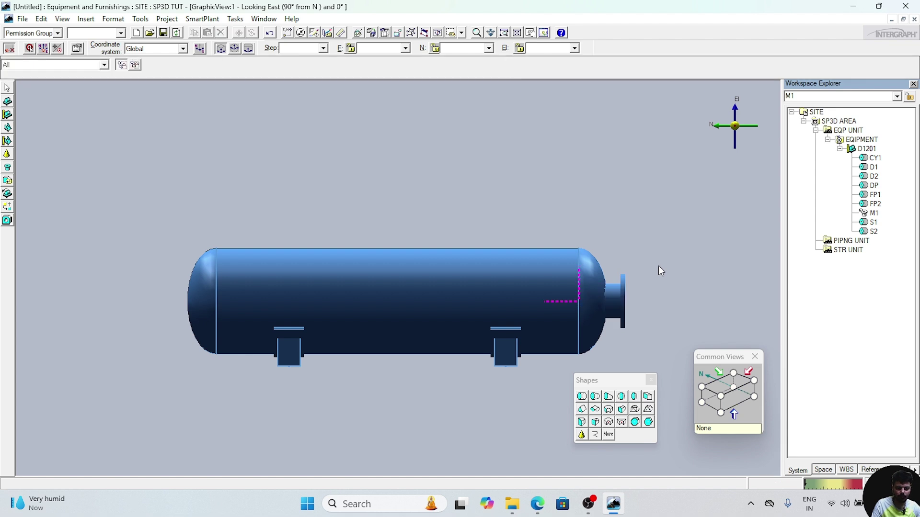
Start a new nozzle on datum point DP, name it N1 and set its nominal size to 80 mm
click(875, 186)
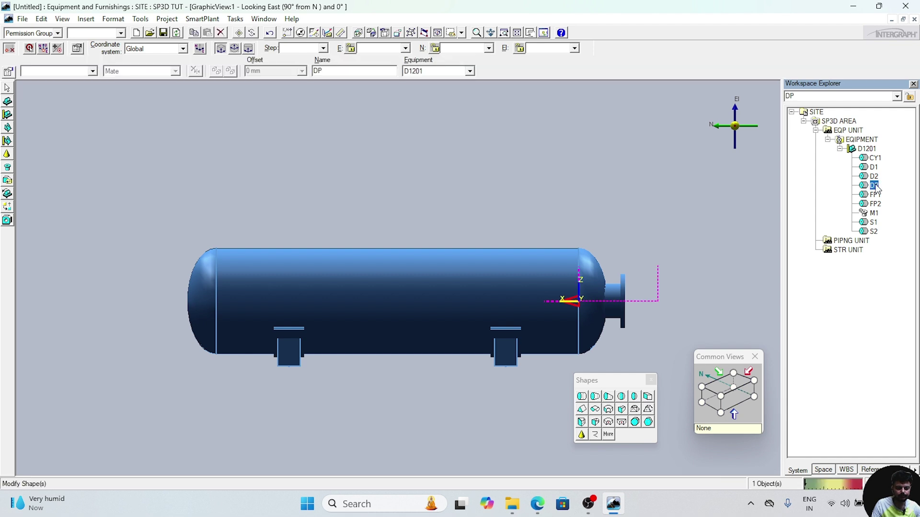
click(8, 169)
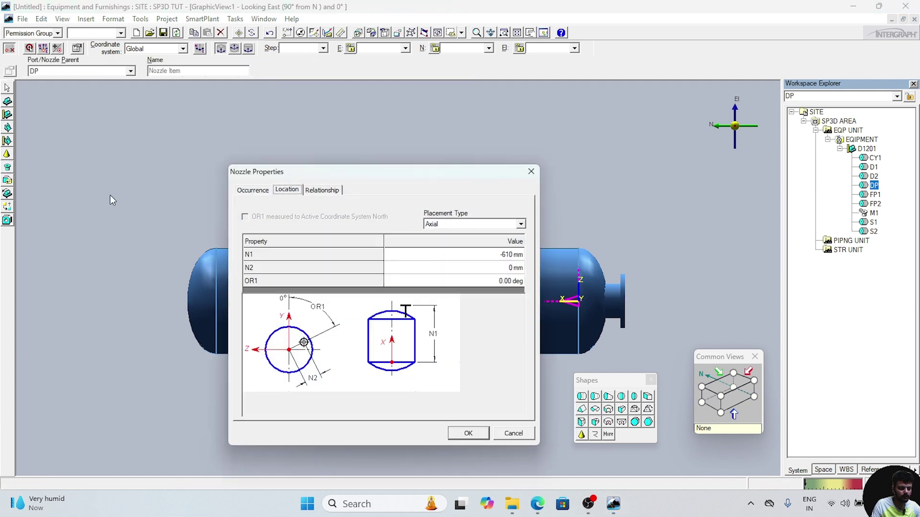
click(253, 190)
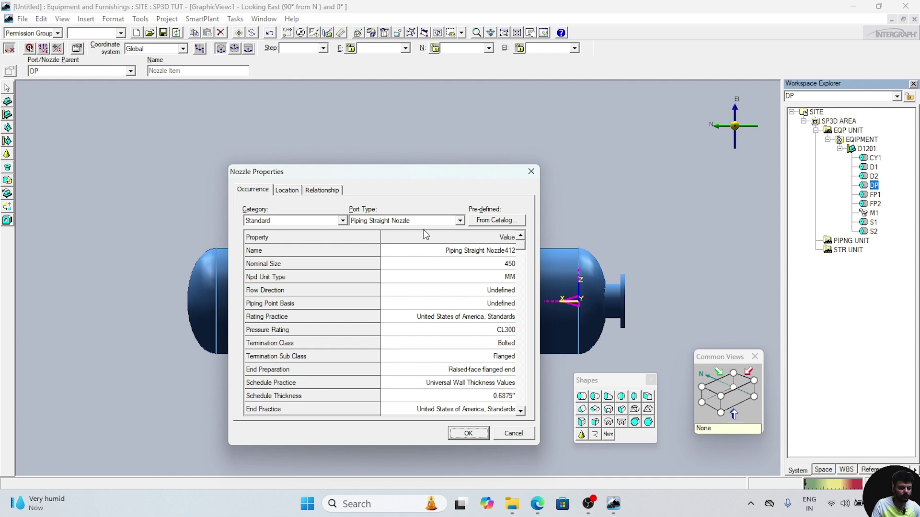
click(461, 251)
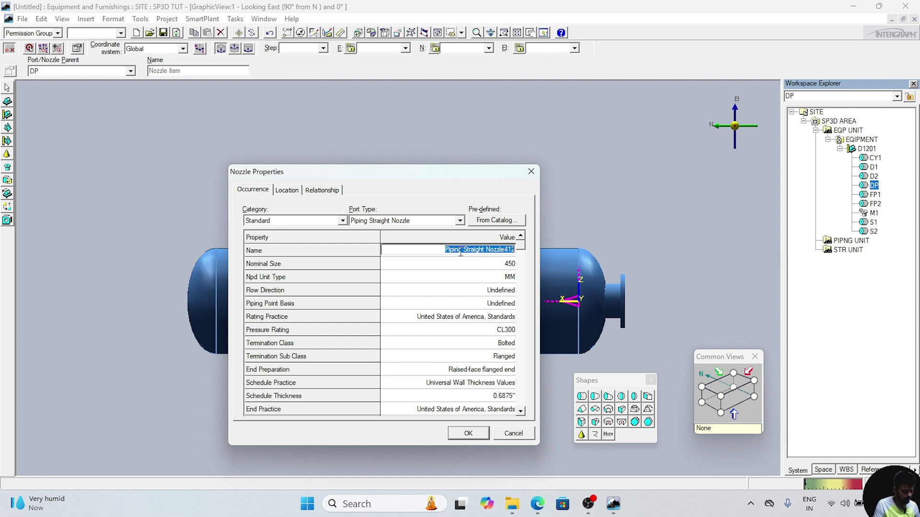
text(N1)
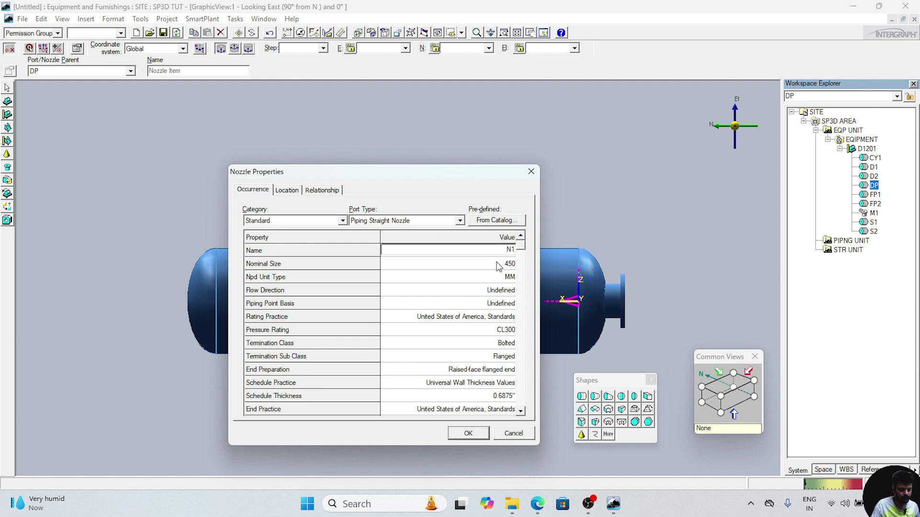
click(498, 264)
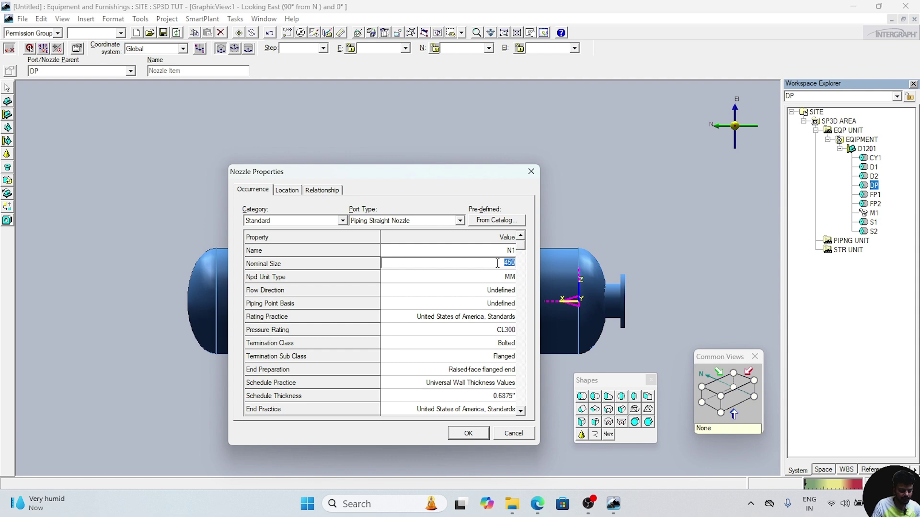
text(80)
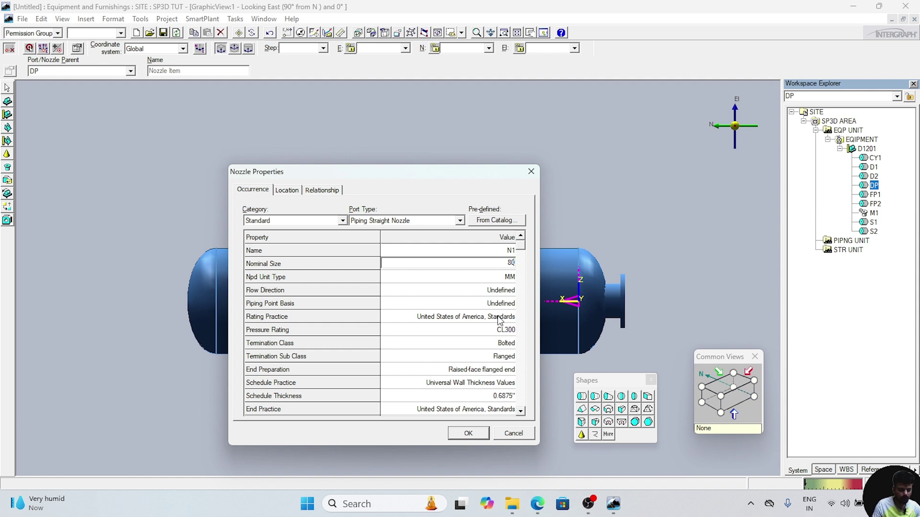
Set the nozzle length of N1 to 500 mm
click(522, 411)
click(521, 411)
click(522, 411)
click(522, 411)
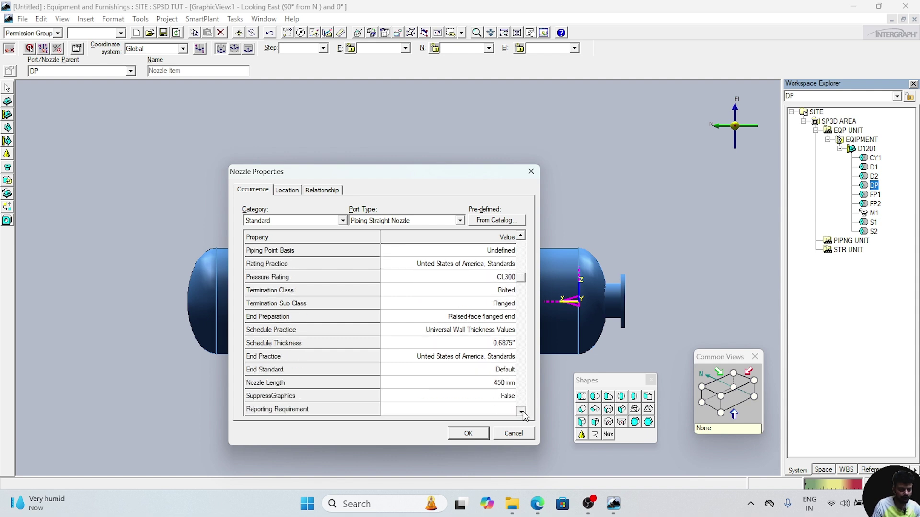
click(493, 384)
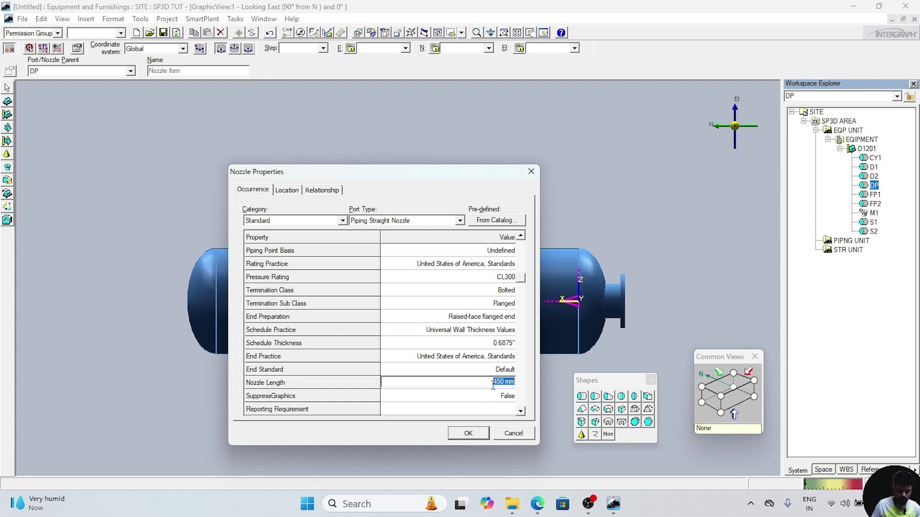
text(500)
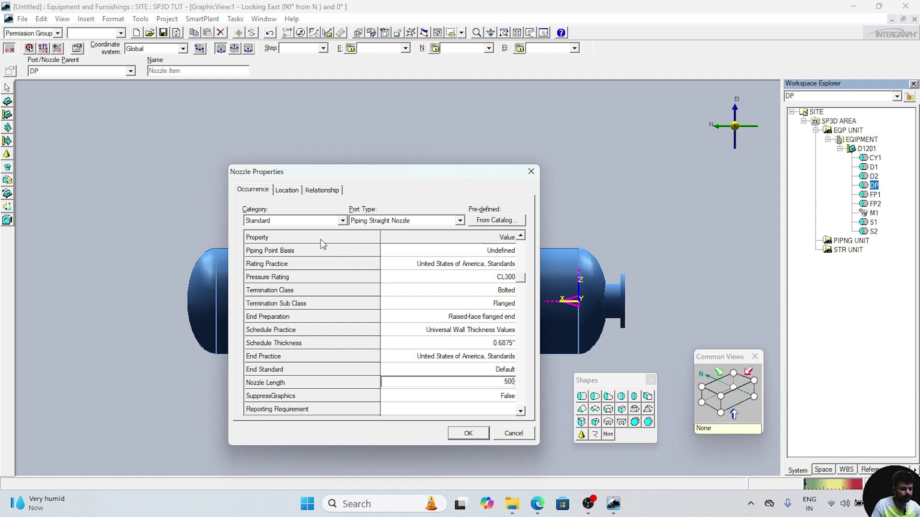
Set the placement type of nozzle N1 to Radial and move the properties dialog clear of the vessel
click(292, 191)
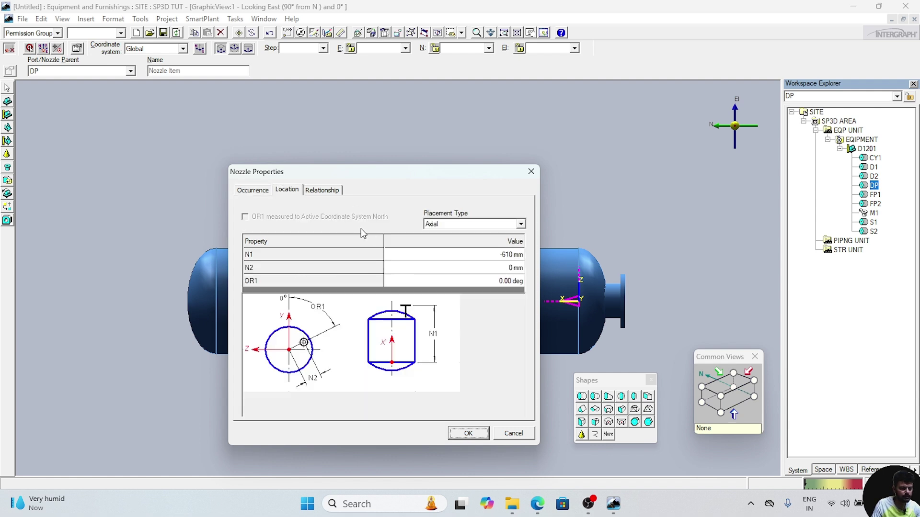
click(521, 224)
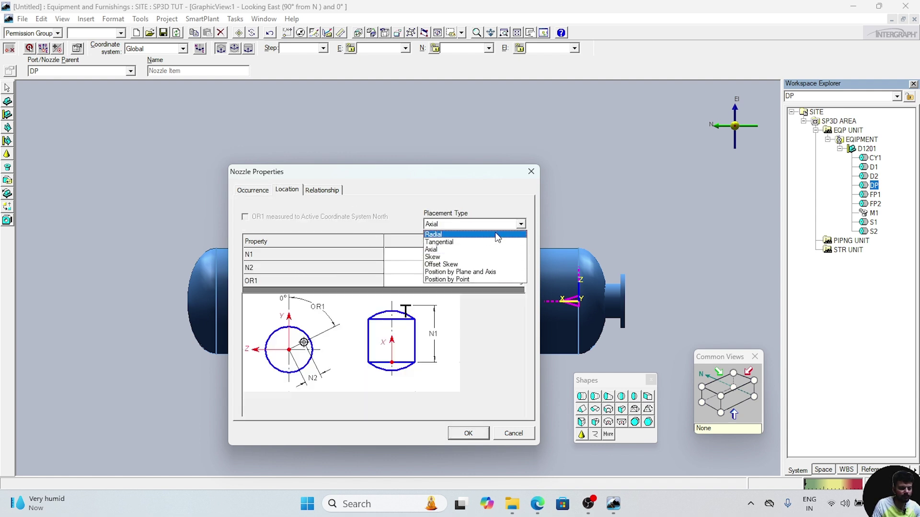
click(459, 235)
drag(471, 185, 341, 197)
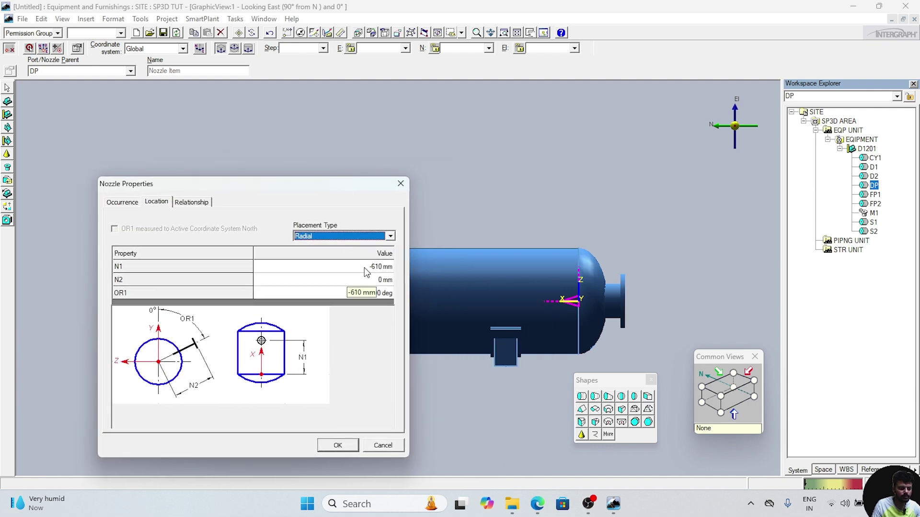
Switch to the vessel drawing PDF, circle the 508 dimension that locates nozzle N1, and return to Smart 3D
click(365, 267)
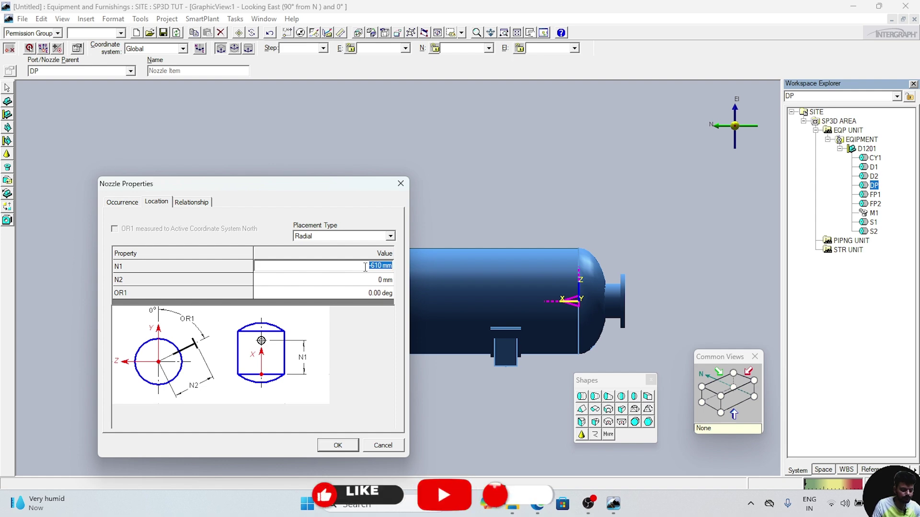
mouse_move(536, 510)
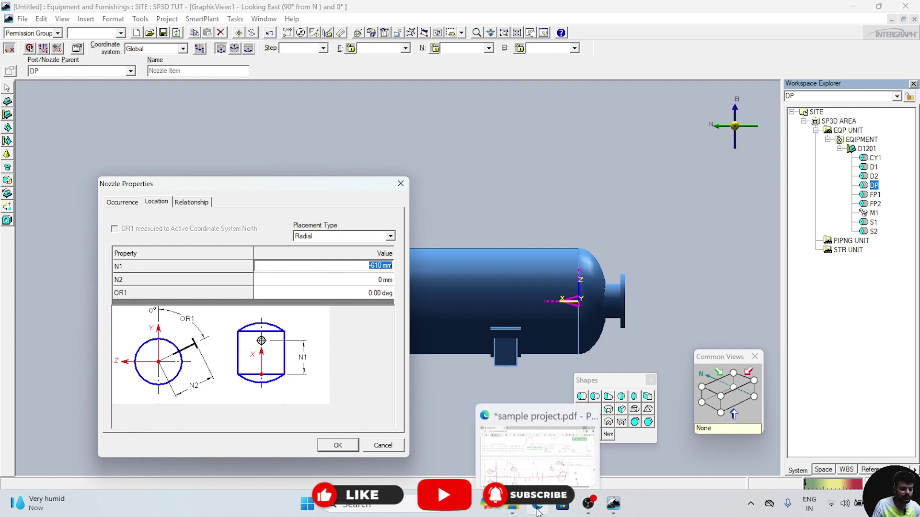
click(572, 417)
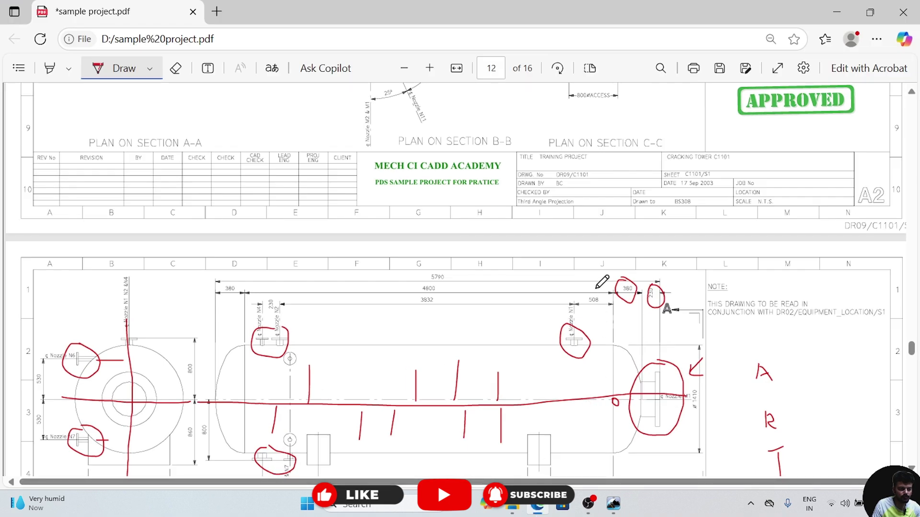
mouse_move(595, 284)
mouse_down()
mouse_move(606, 308)
mouse_move(597, 282)
mouse_up()
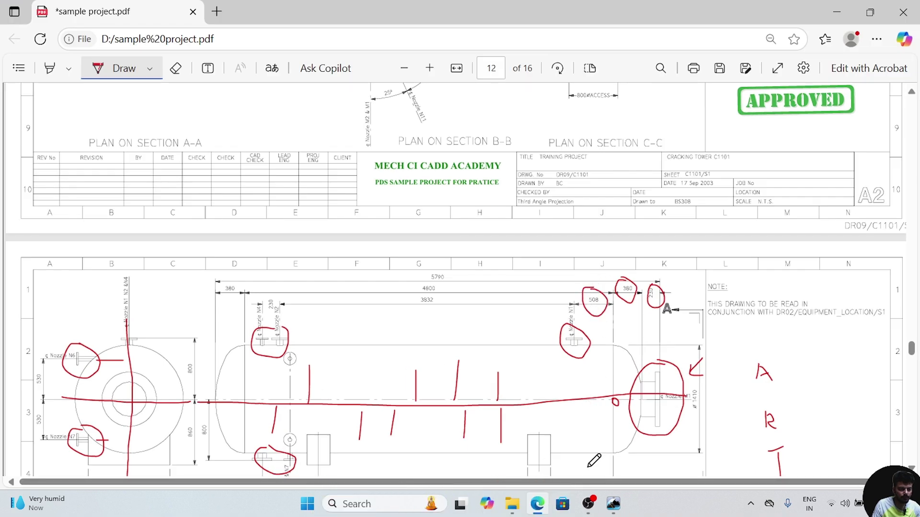
click(537, 506)
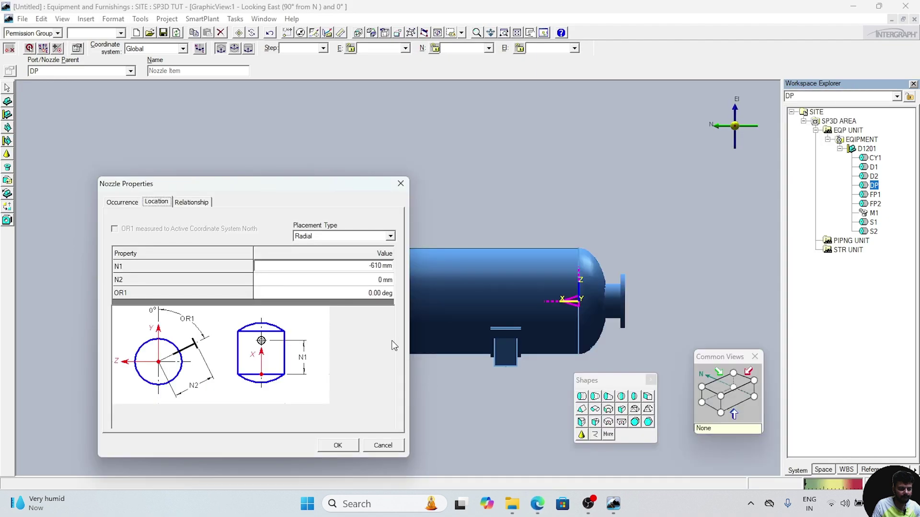
Place nozzle N1 with an N1 distance of 508 mm, N2 of 800 mm and OR1 of 270 degrees
click(378, 266)
double_click(363, 266)
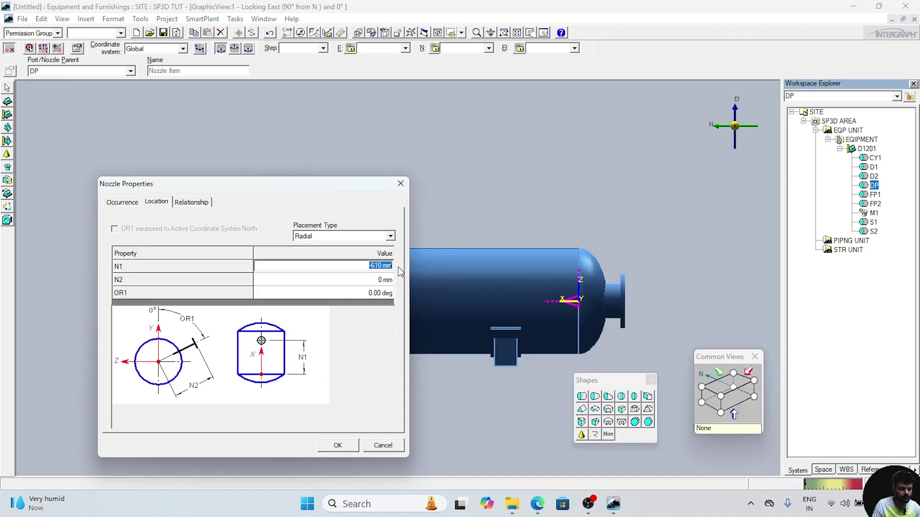
text(508)
click(385, 280)
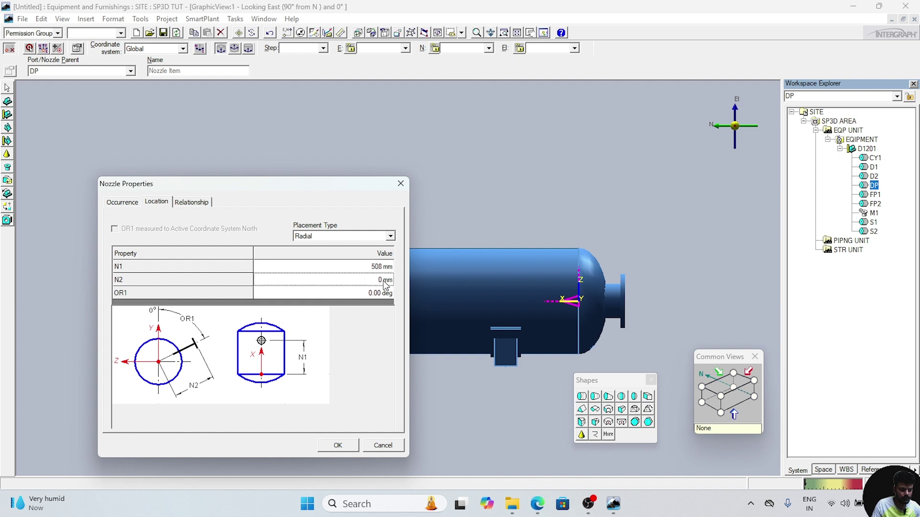
text(800)
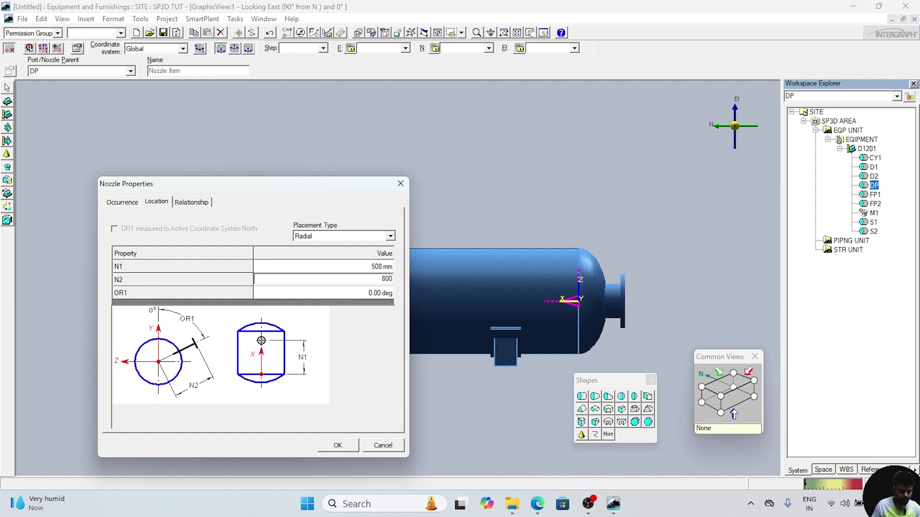
click(377, 292)
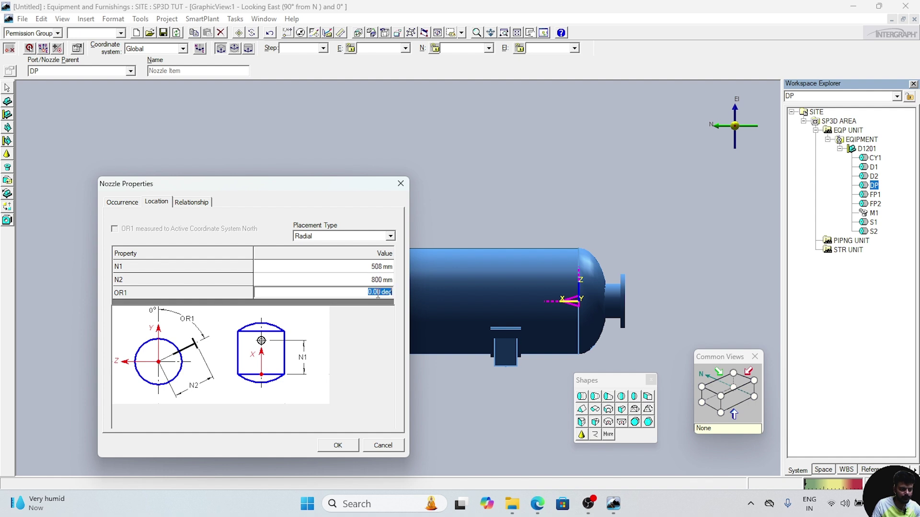
text(270)
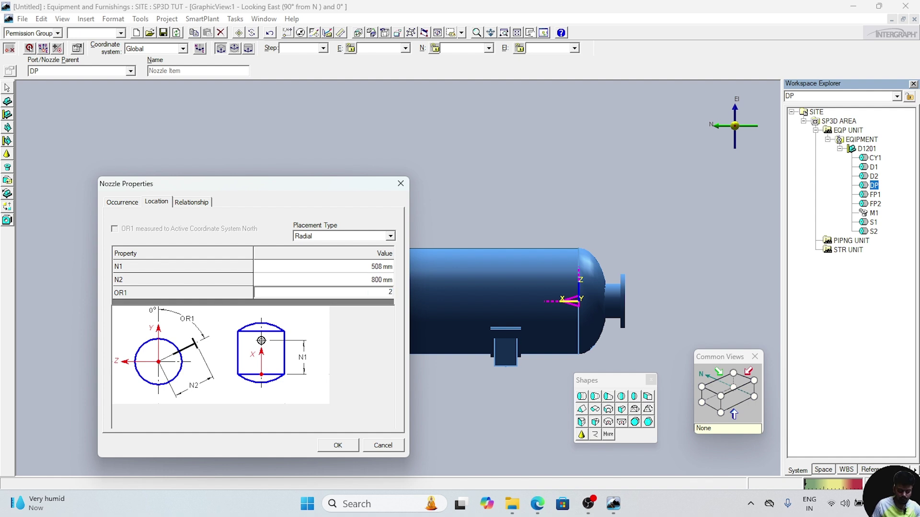
click(342, 445)
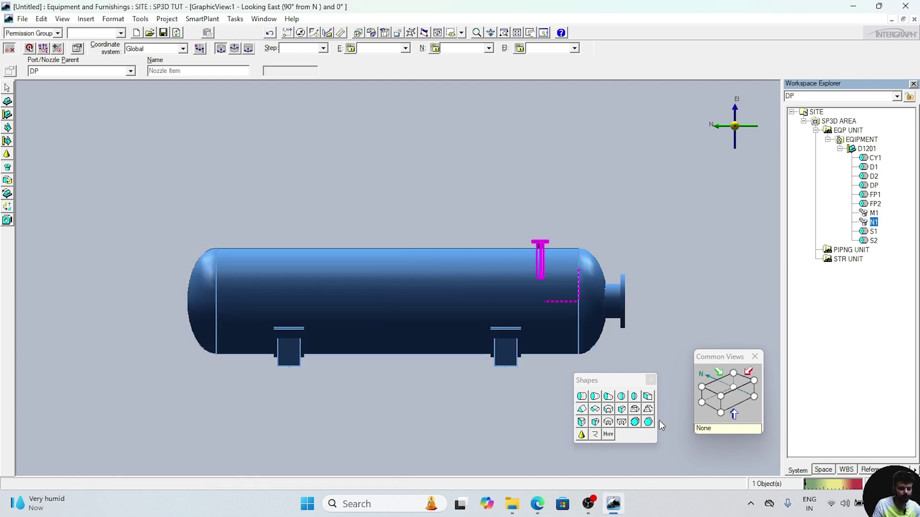
Compare nozzle N1 with the drawing PDF, circling the top nozzle and retracing the vertical centreline in the end view, and return to Smart 3D looking east
click(720, 405)
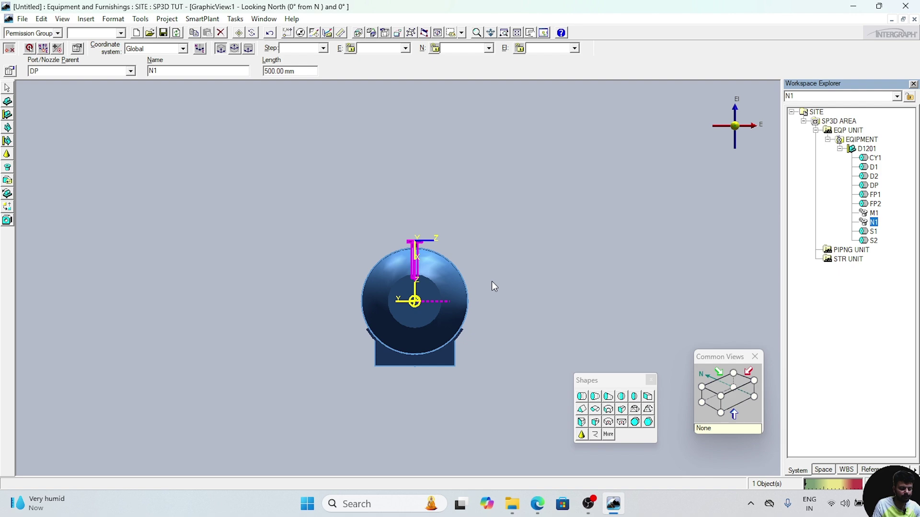
click(538, 503)
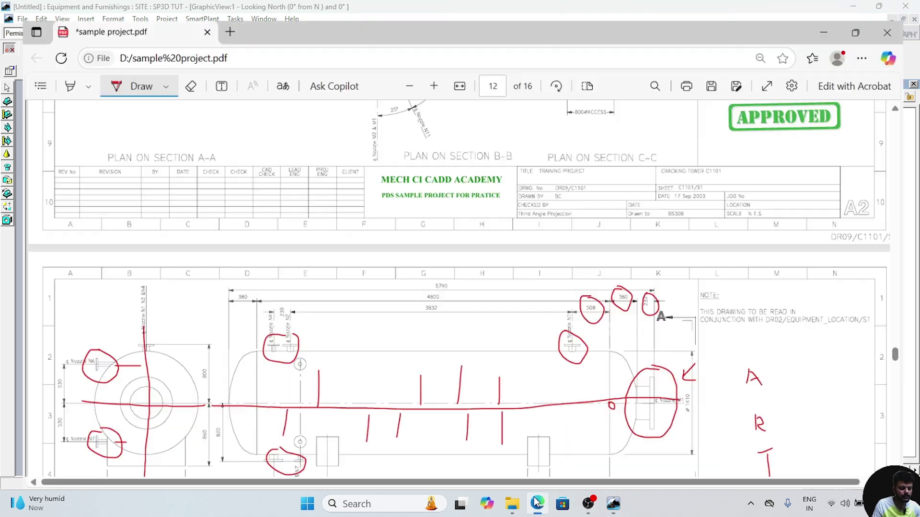
mouse_move(124, 328)
mouse_down()
mouse_move(124, 351)
mouse_move(136, 328)
mouse_up()
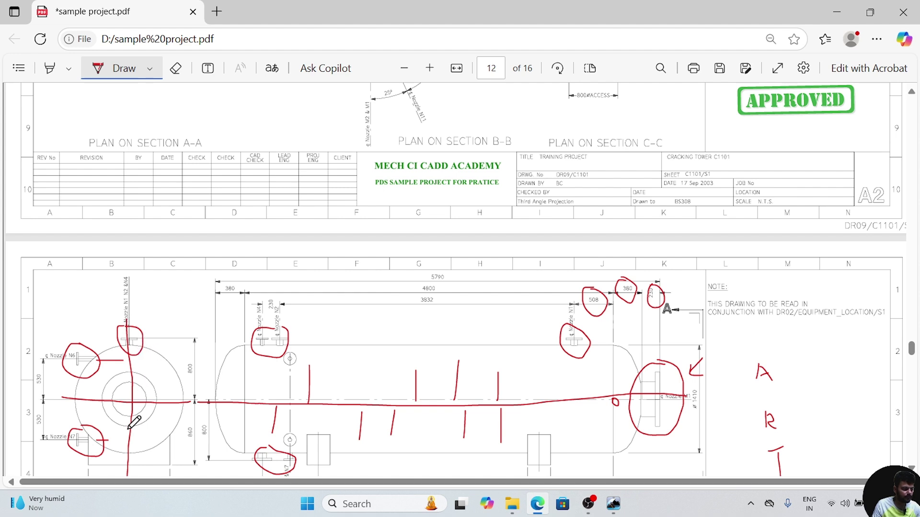
drag(132, 404, 137, 451)
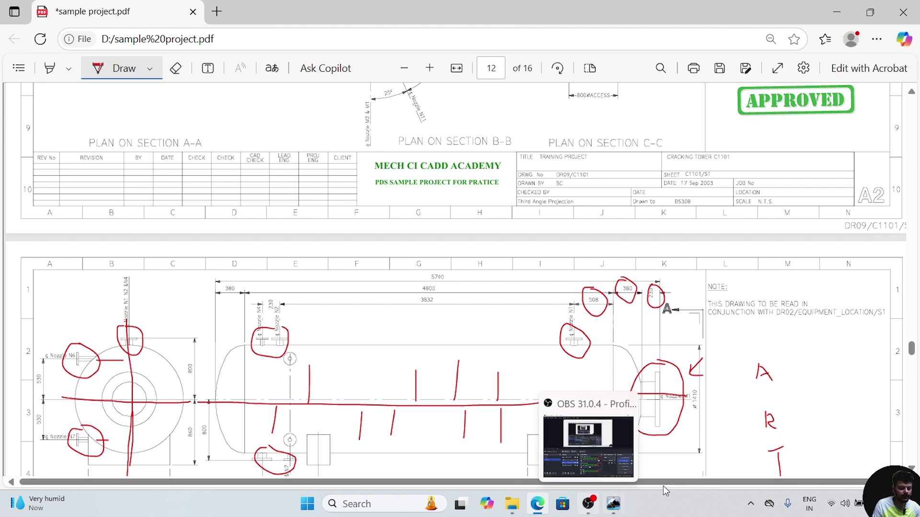
click(614, 504)
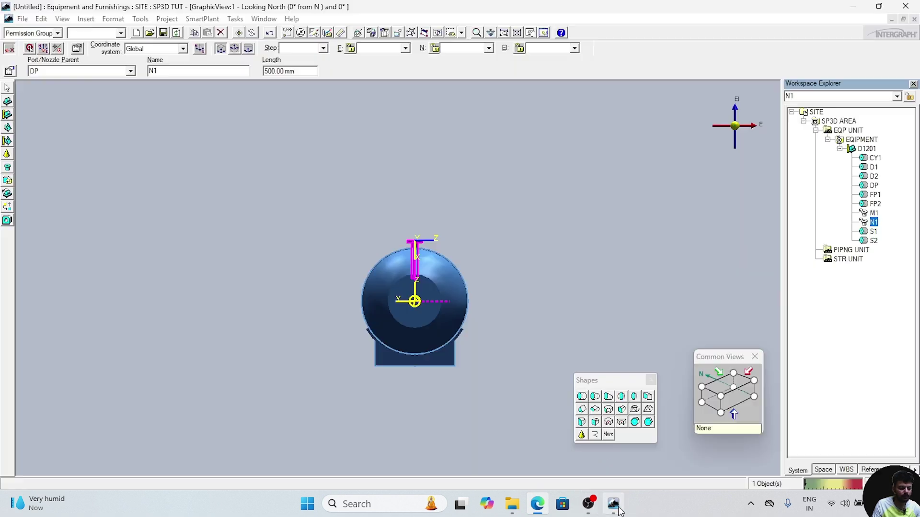
click(714, 408)
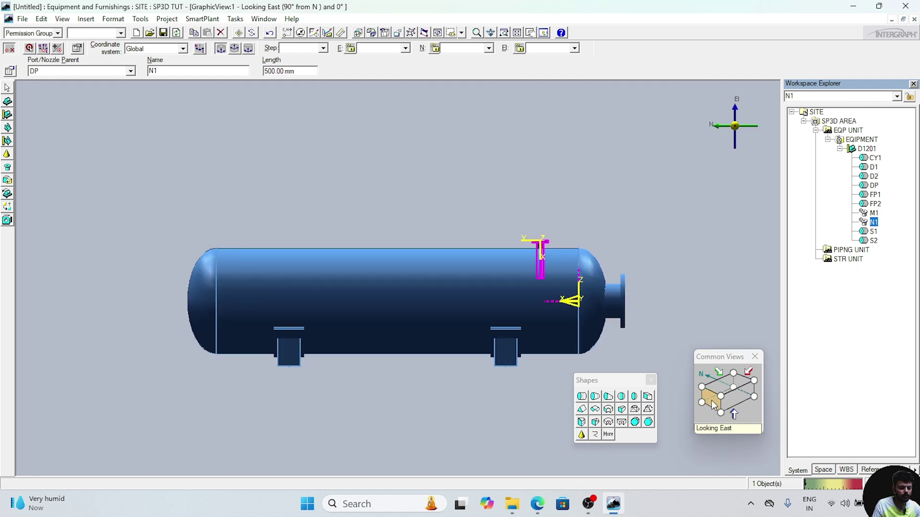
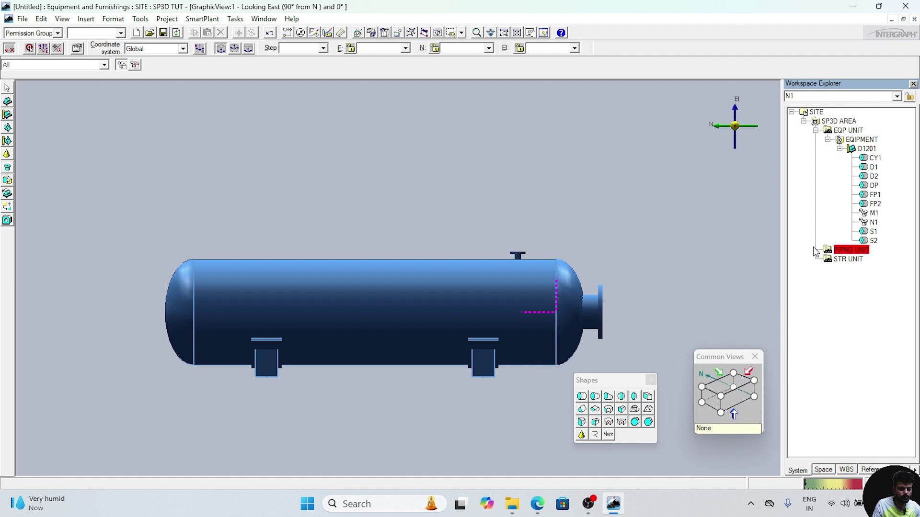
Start a new nozzle on datum point DP of vessel D1201 and name it N2
click(874, 186)
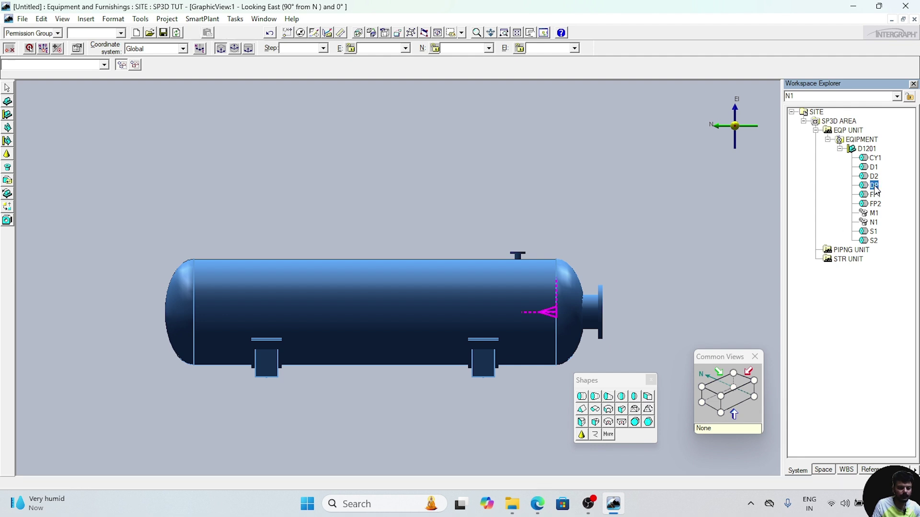
click(8, 169)
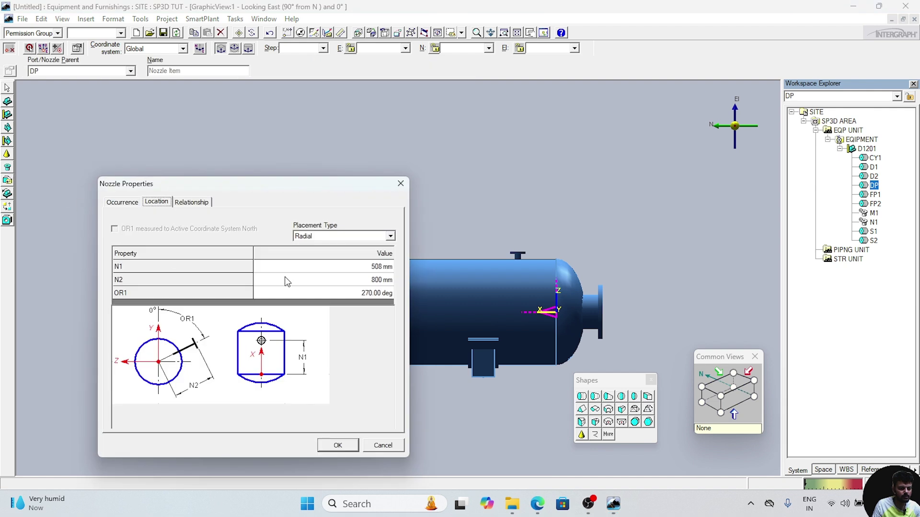
click(121, 202)
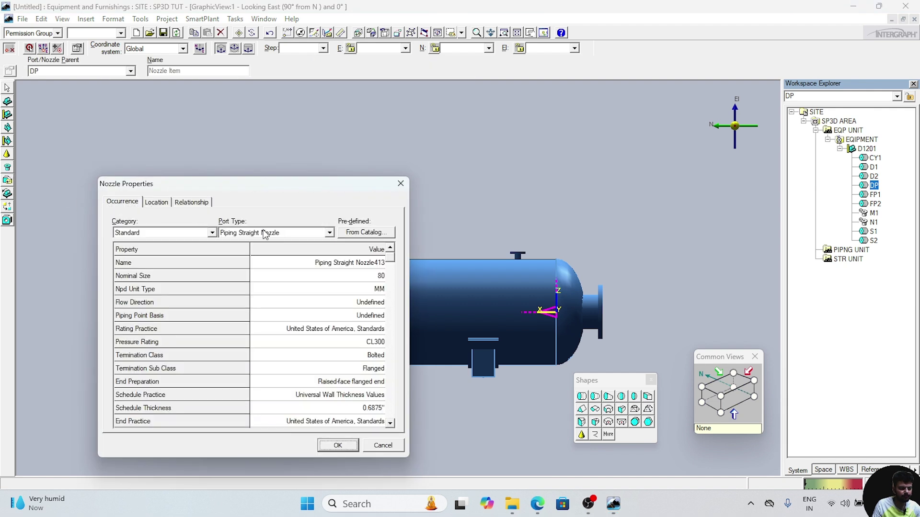
click(349, 261)
text(N2)
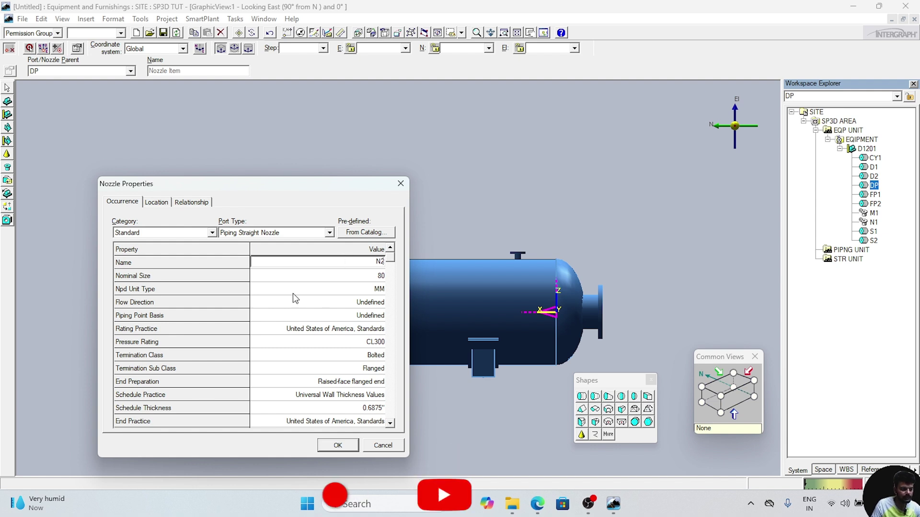
Set the N1 distance to 4340 mm and place nozzle N2 on the vessel
click(156, 202)
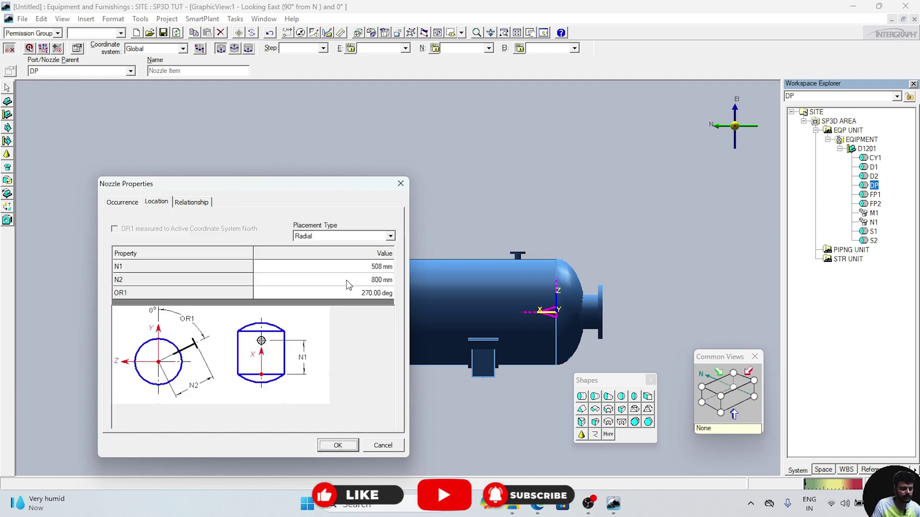
click(371, 267)
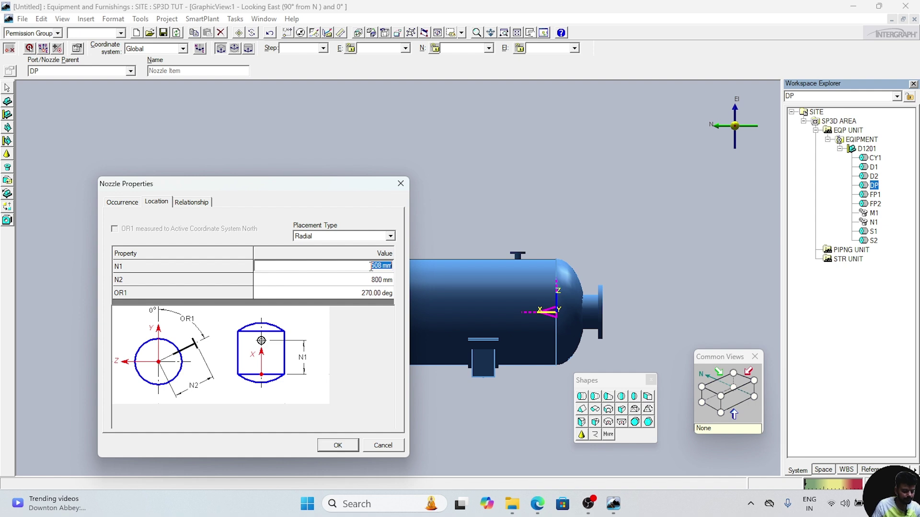
text(4340)
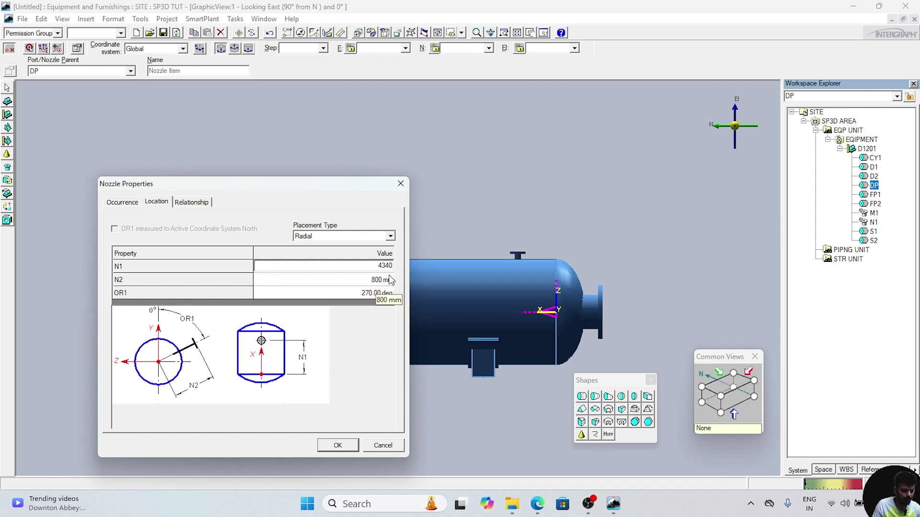
click(342, 446)
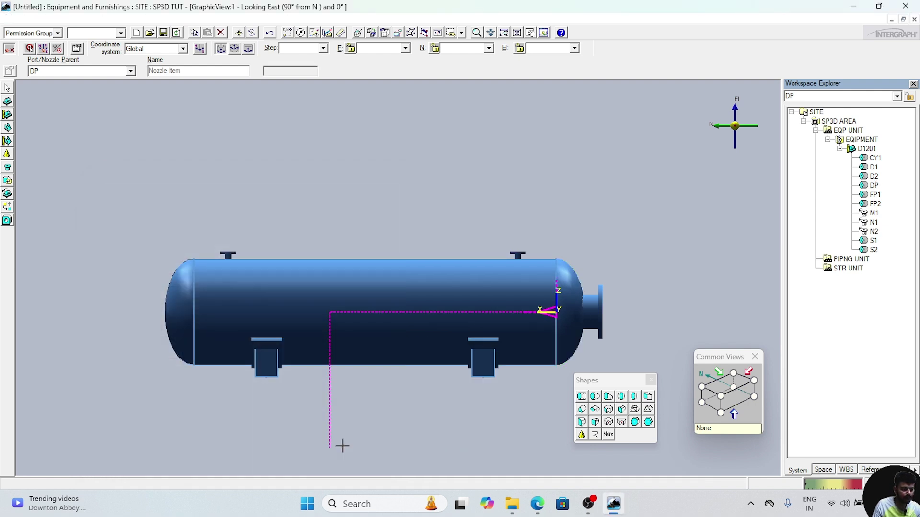
middle_drag(268, 222, 304, 224)
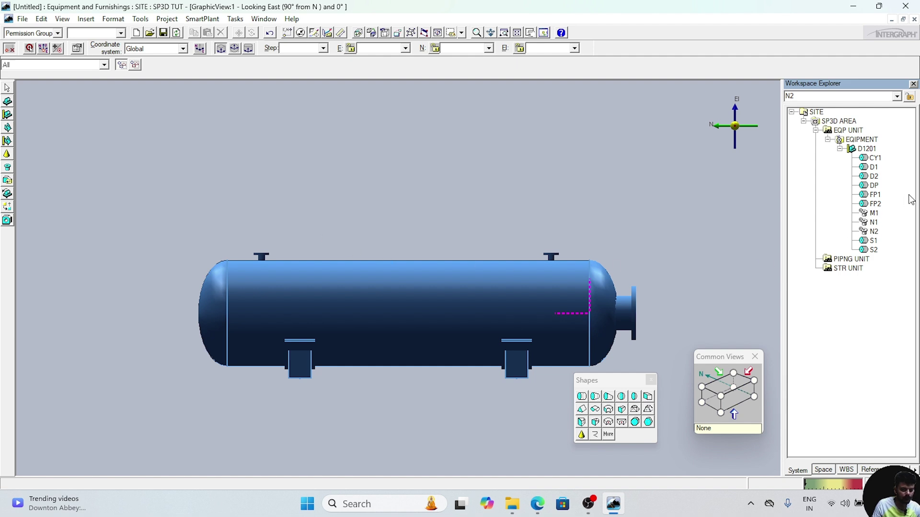
Start another nozzle on datum point DP, name it N3 and set its nominal size to 100 mm
click(873, 186)
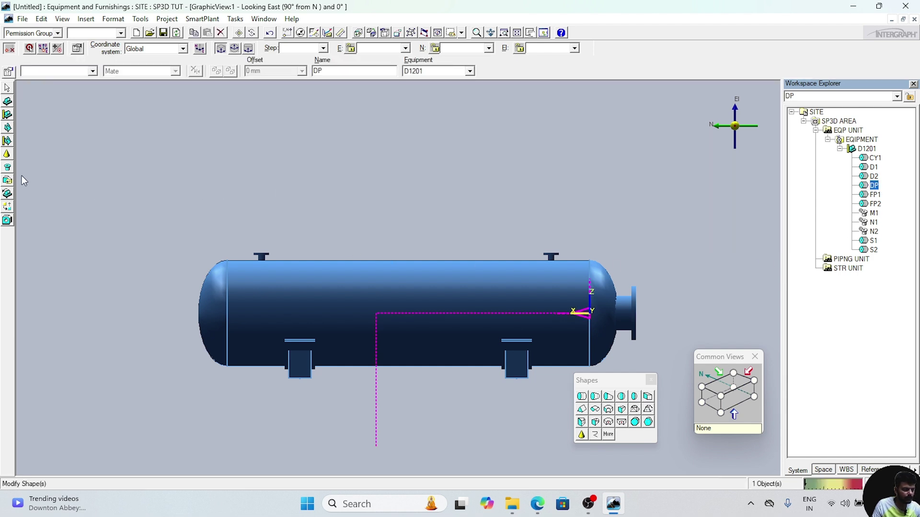
click(7, 169)
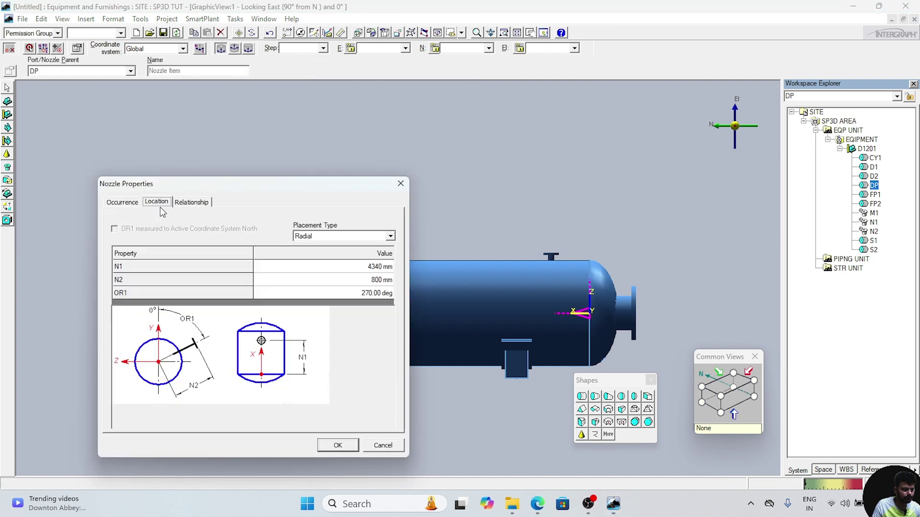
click(123, 202)
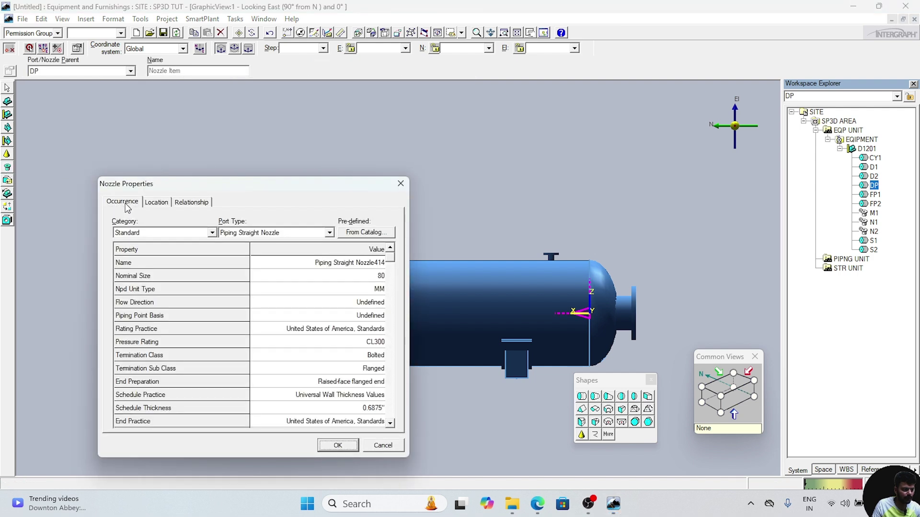
click(330, 264)
text(N3)
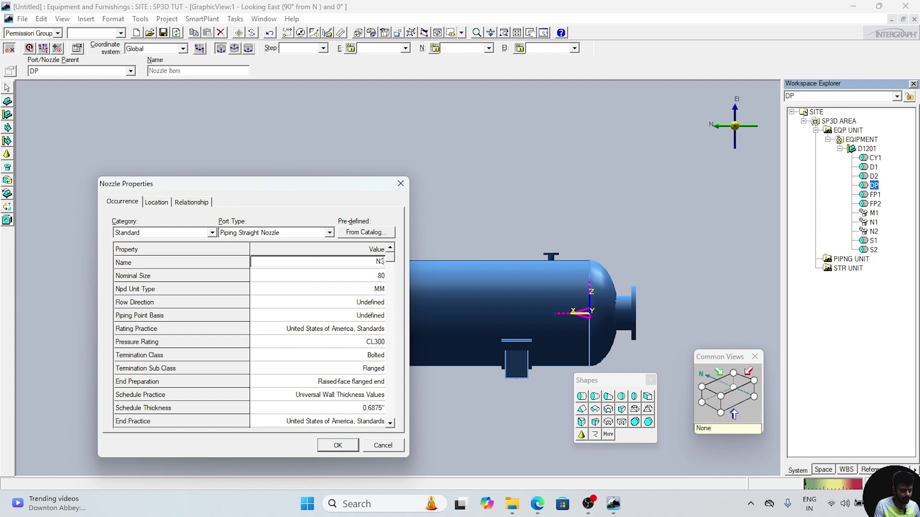
click(352, 276)
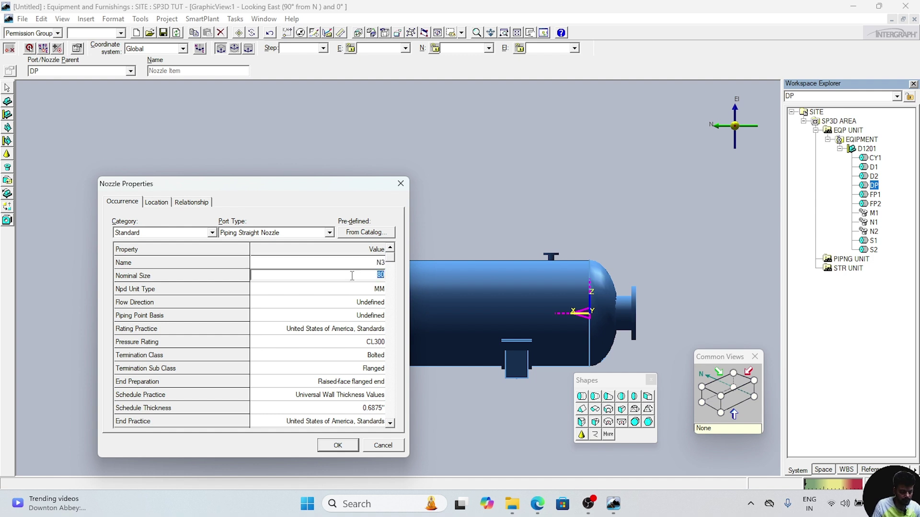
text(100)
Switch to the vessel drawing PDF, circle nozzle N3 on the underside of the shell, and return to Smart 3D
click(161, 203)
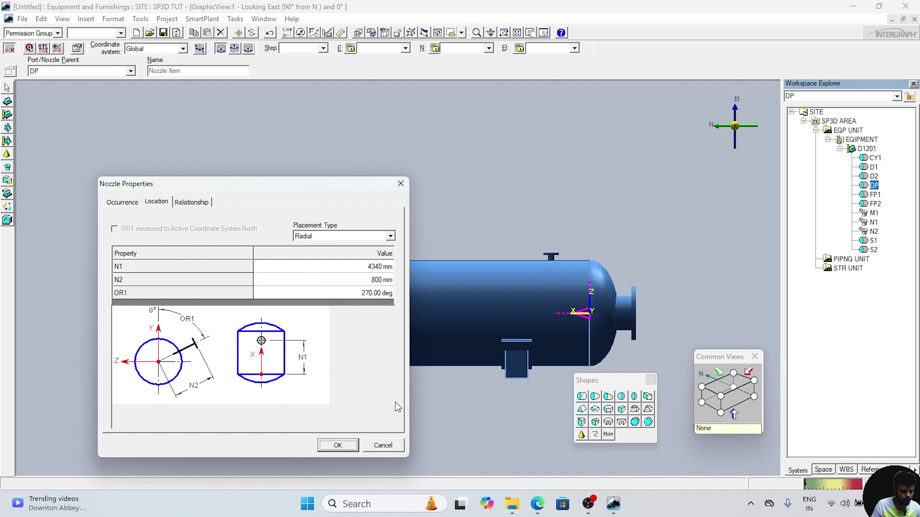
click(537, 504)
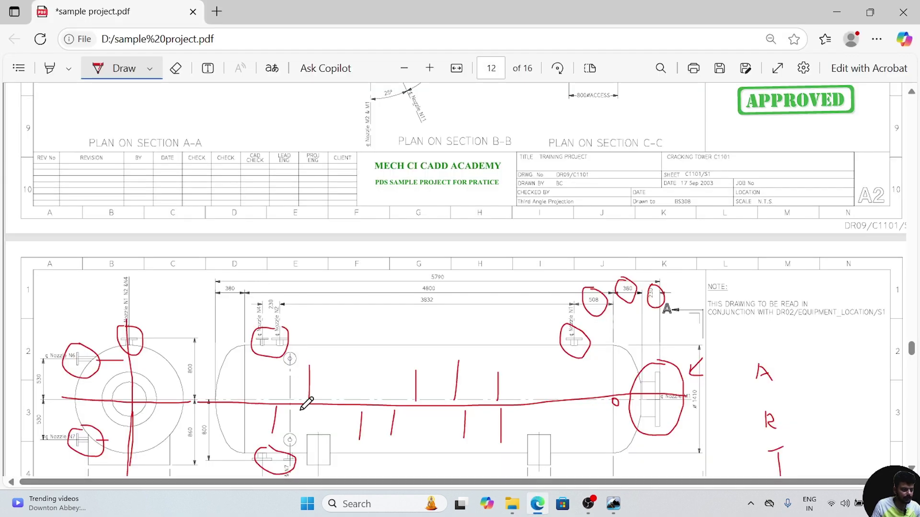
scroll(258, 388, down, 3)
mouse_move(267, 304)
mouse_down()
mouse_move(248, 298)
mouse_move(246, 314)
mouse_move(260, 331)
mouse_move(273, 324)
mouse_move(274, 311)
mouse_move(254, 297)
mouse_move(252, 331)
mouse_up()
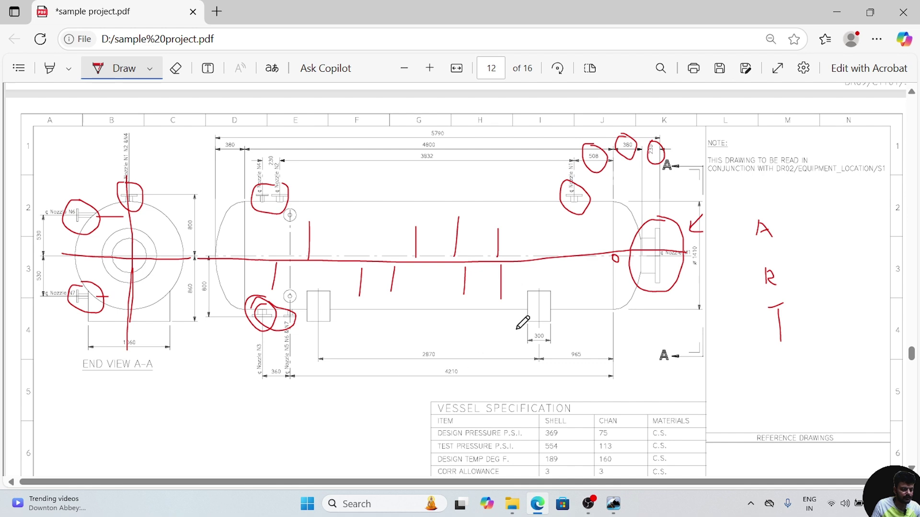
click(836, 17)
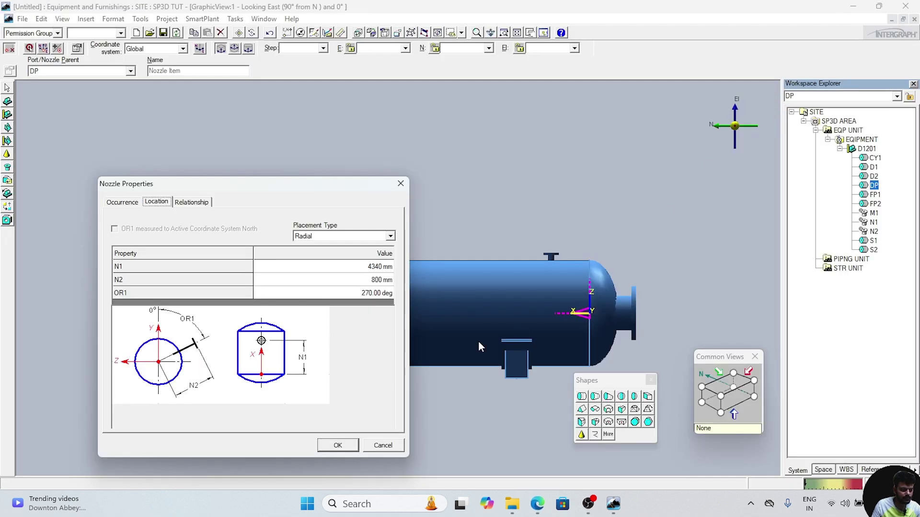
Place nozzle N3 with an N1 distance of 4570 mm and an OR1 angle of 90 degrees
click(378, 269)
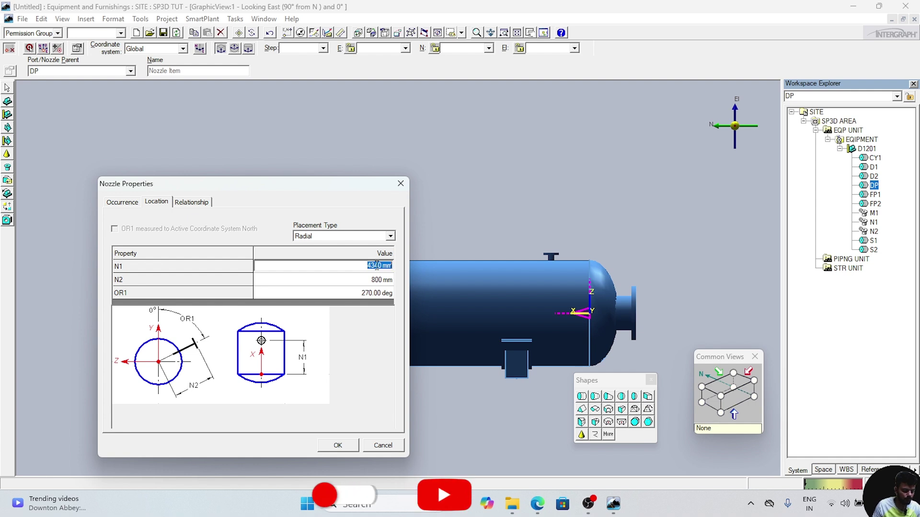
text(4570)
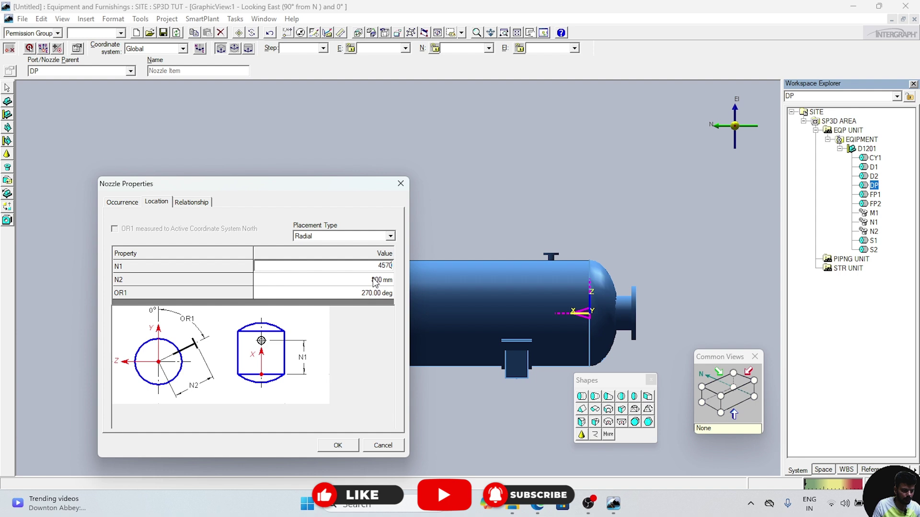
click(359, 294)
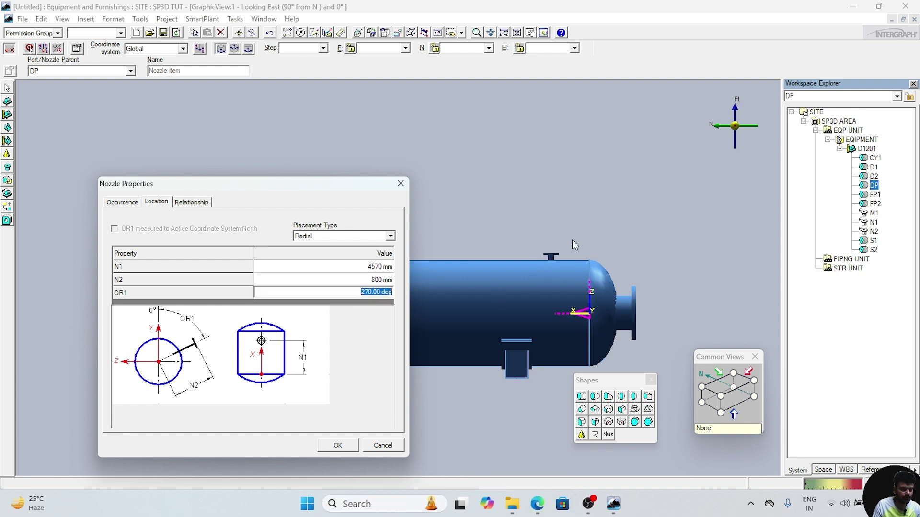
text(90)
click(337, 445)
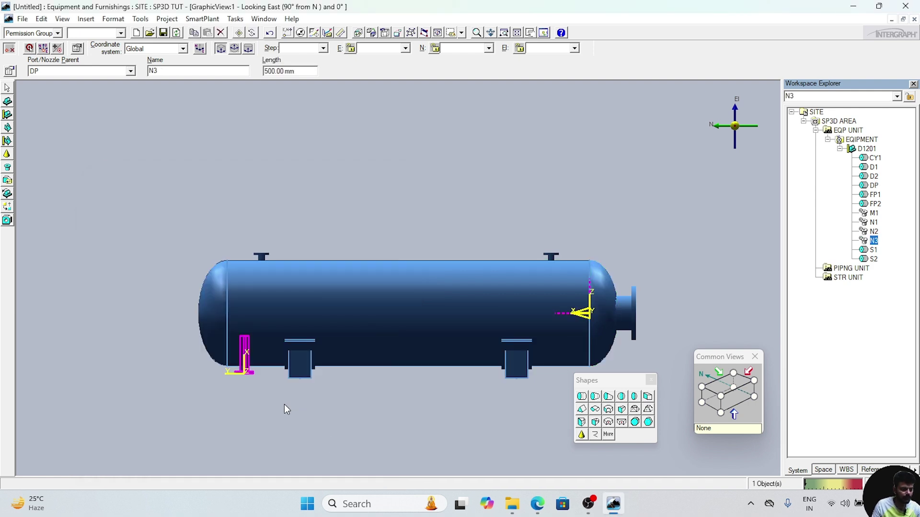
key(Escape)
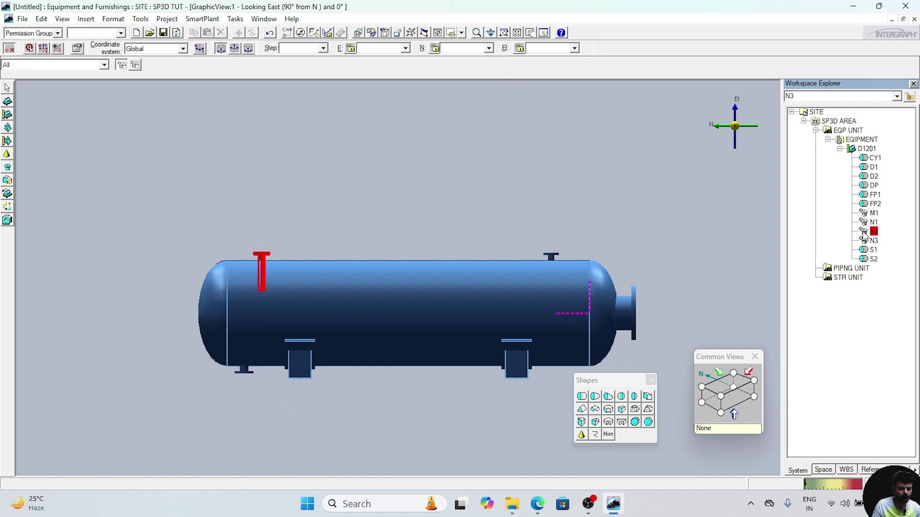
Start another nozzle on datum point DP, name it N4 and open its nominal size for editing
click(874, 185)
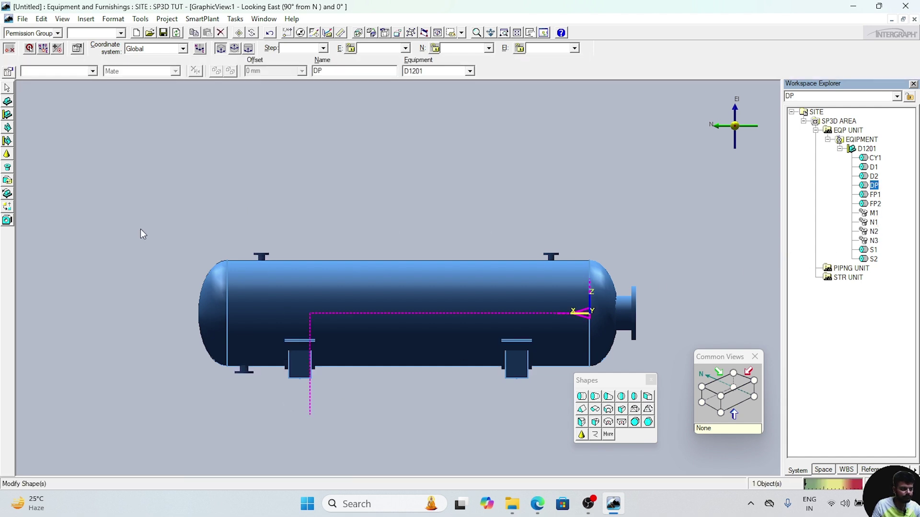
click(7, 180)
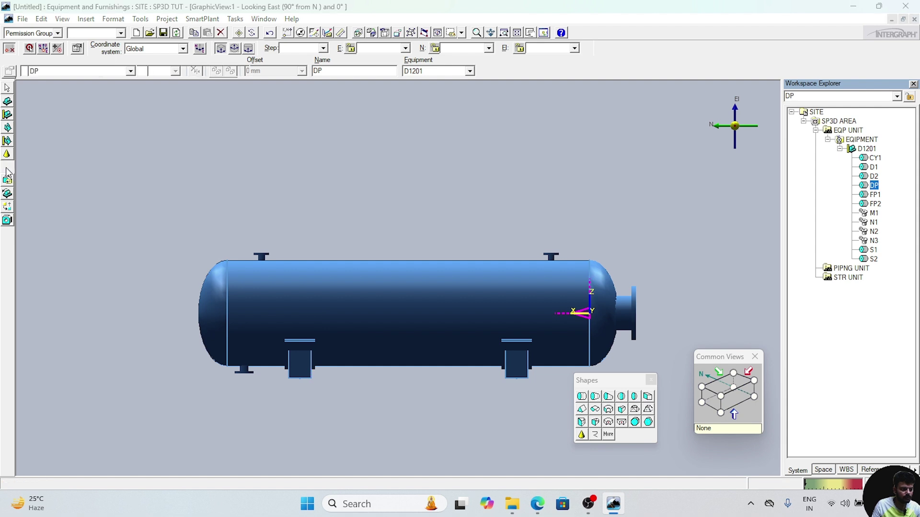
click(122, 201)
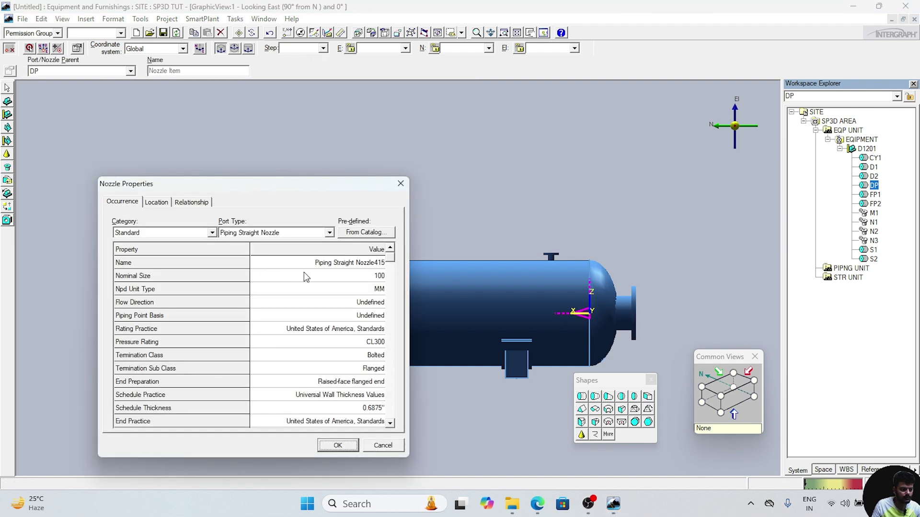
click(331, 263)
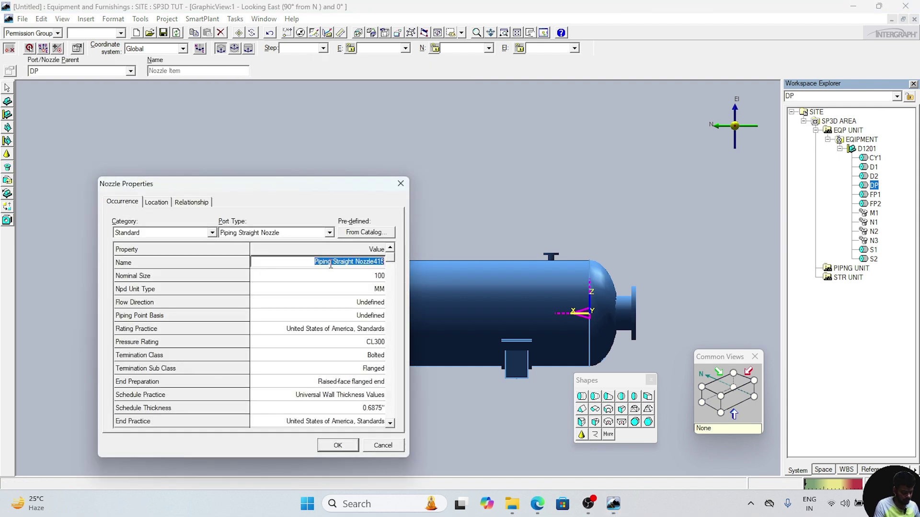
text(N4)
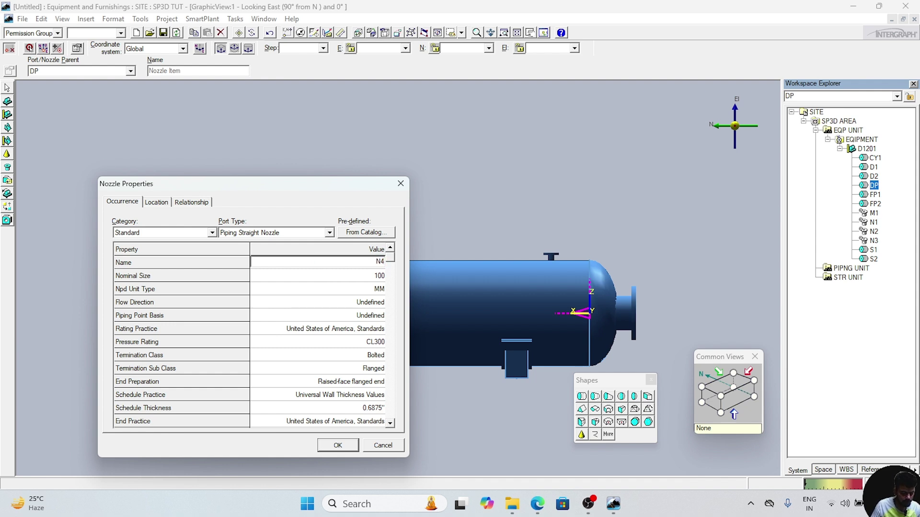
click(379, 275)
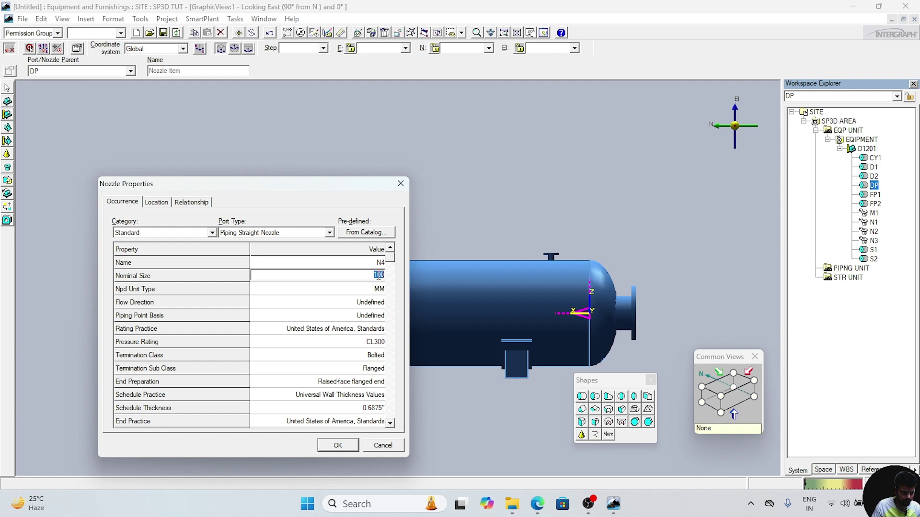
Set the OR1 angle to 270 degrees and place nozzle N4 on the vessel
click(158, 202)
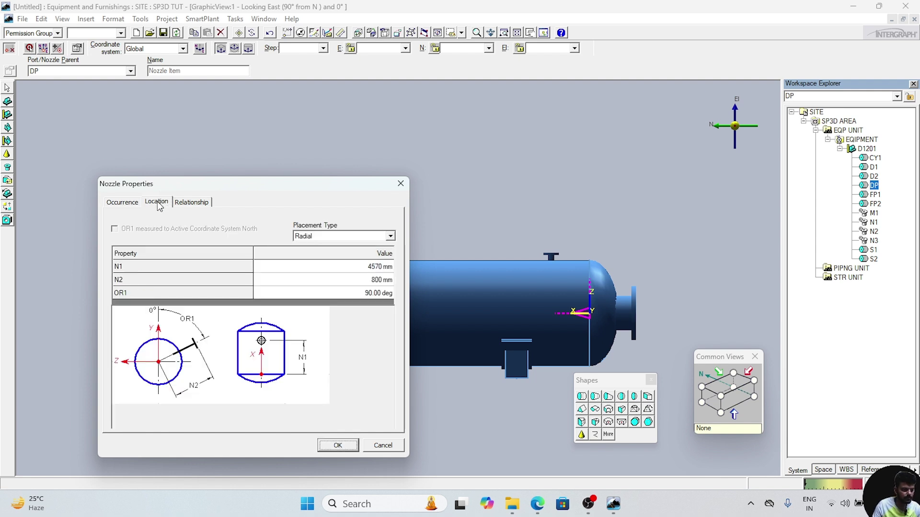
click(356, 267)
click(358, 280)
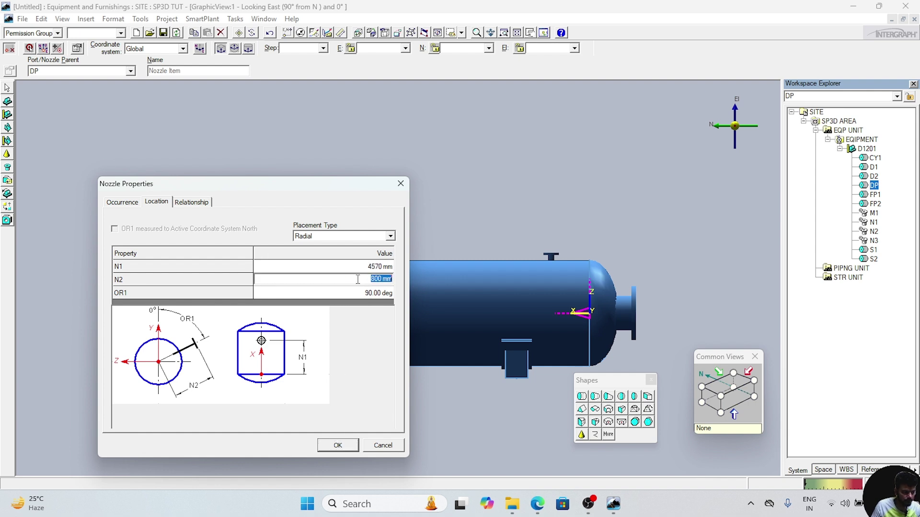
click(366, 293)
text(270)
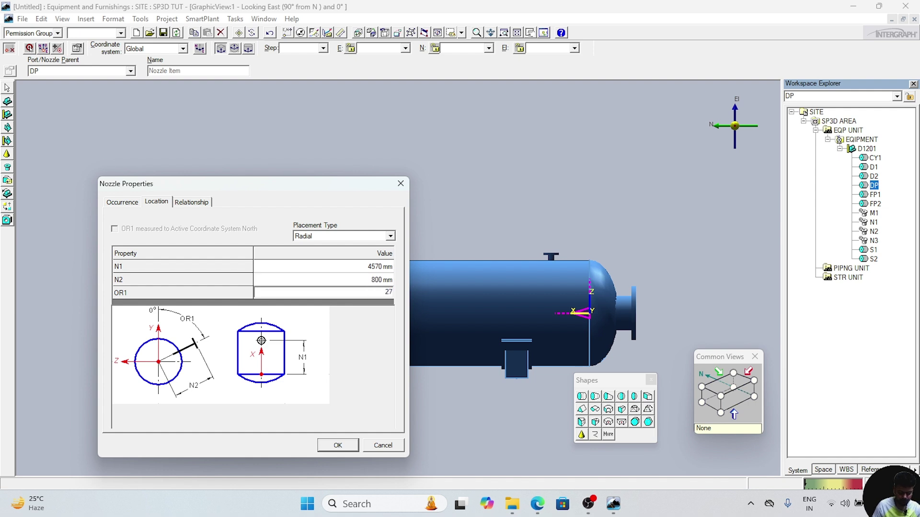
click(338, 446)
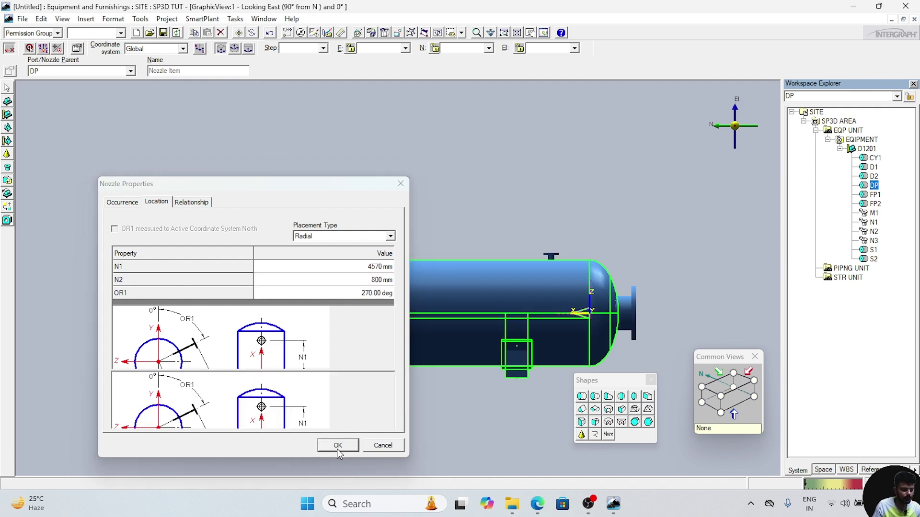
click(264, 212)
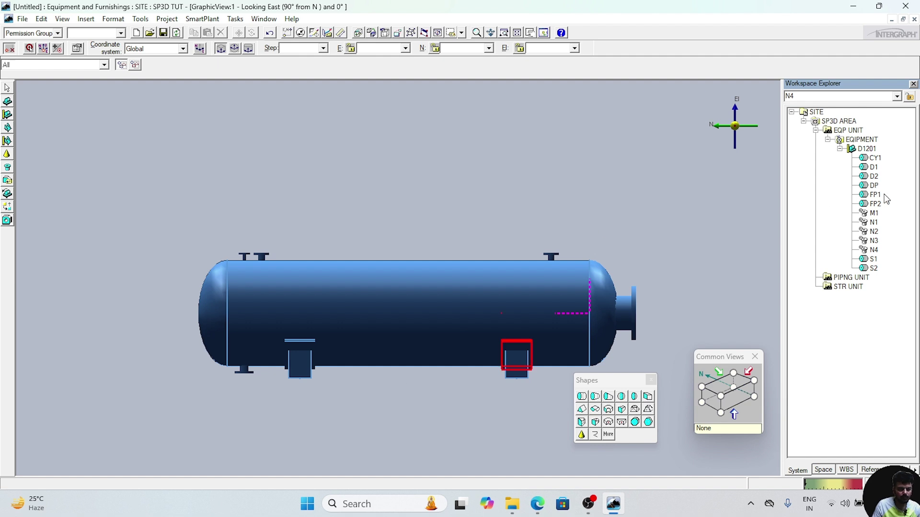
Start a new nozzle on datum point DP, name it N5 and set its nominal size to 50 mm
click(582, 313)
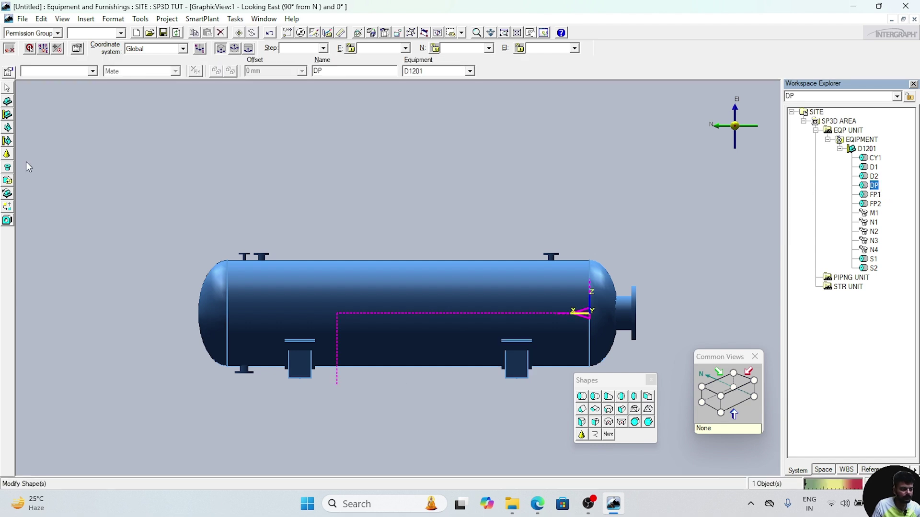
click(8, 168)
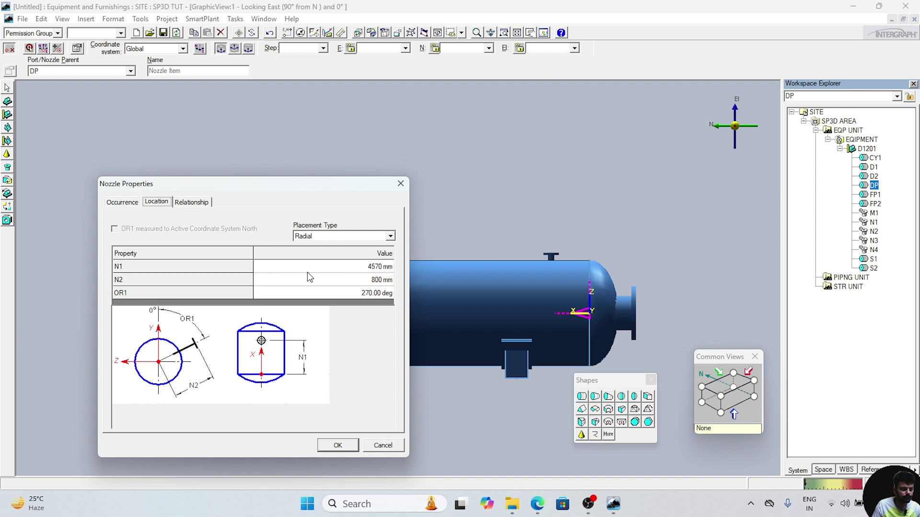
click(123, 202)
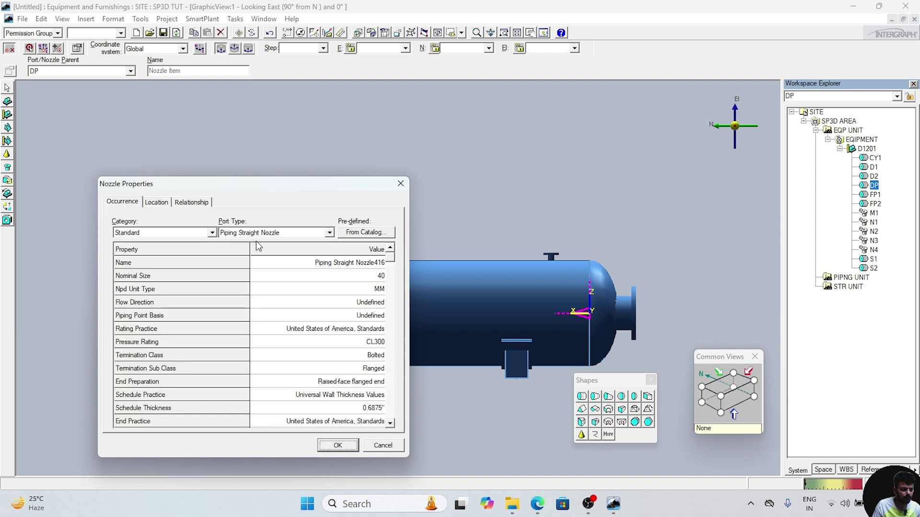
click(339, 263)
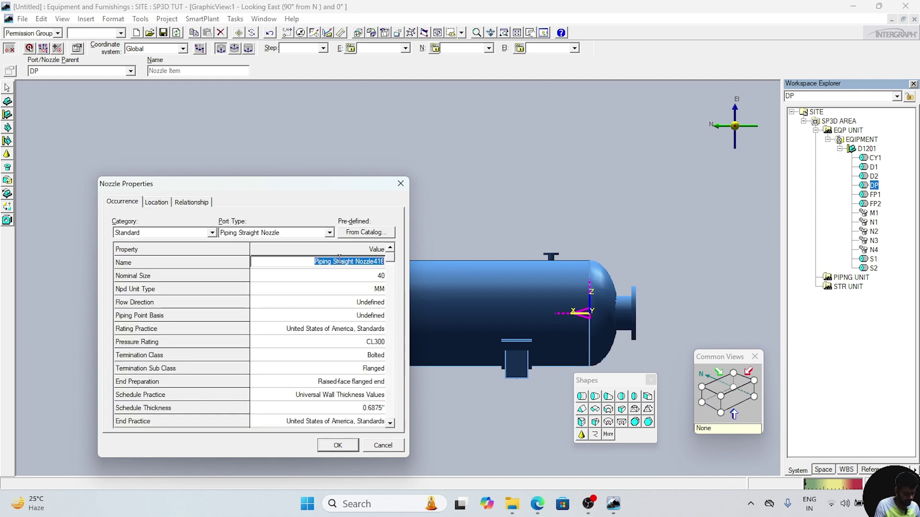
text(N5)
click(363, 276)
text(50)
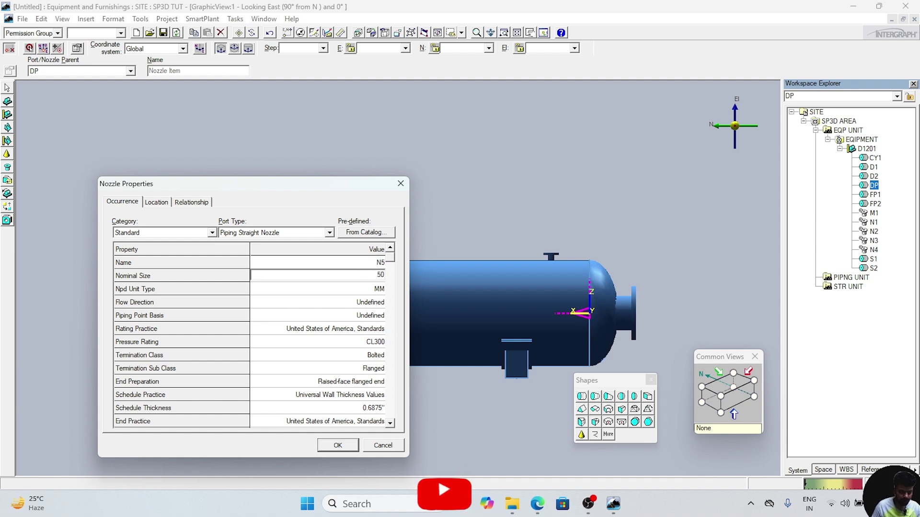
Place nozzle N5 with an N1 distance of 4210 mm and an OR1 angle of 90 degrees
click(156, 201)
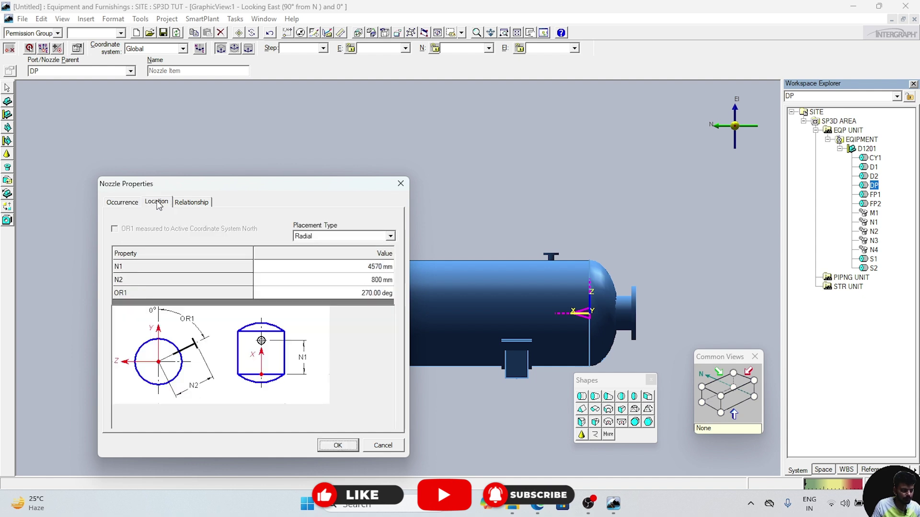
click(354, 266)
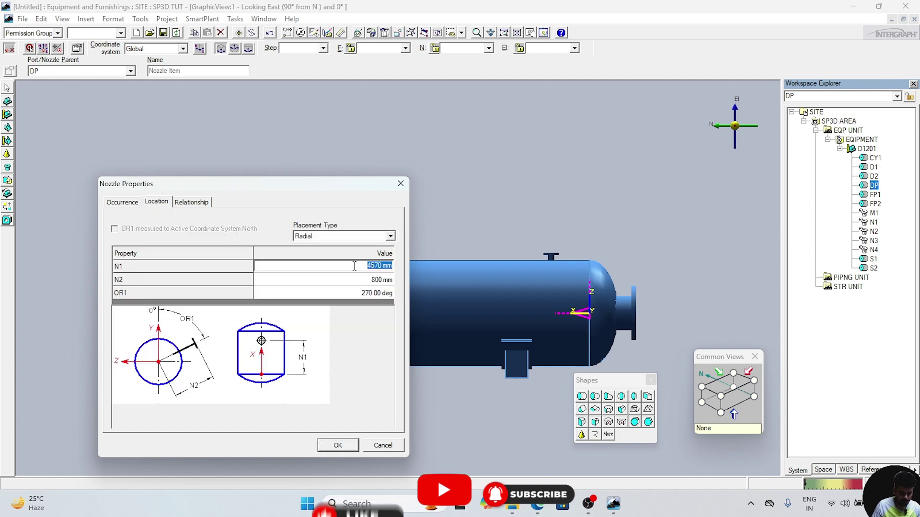
text(4210)
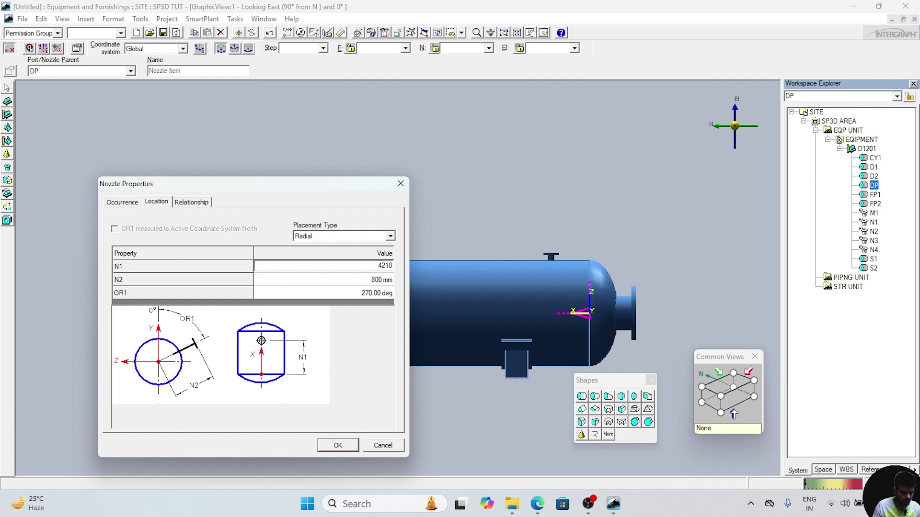
click(369, 297)
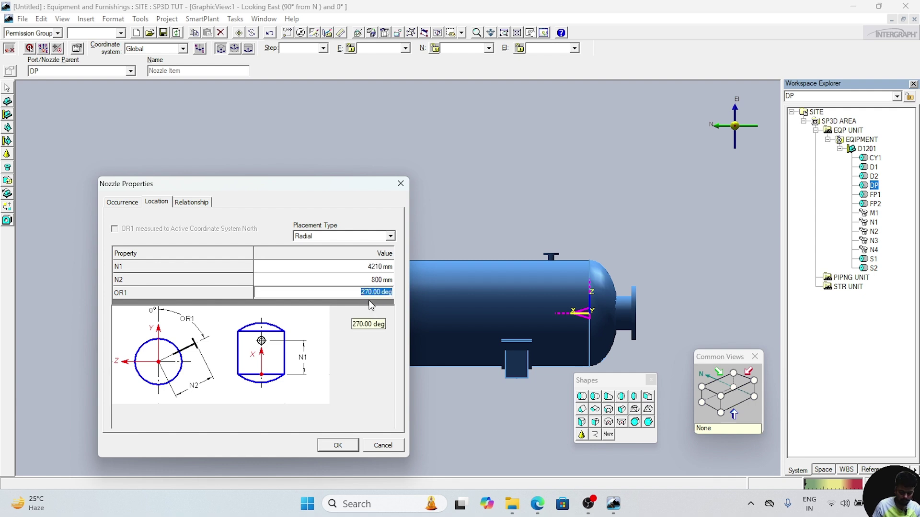
text(9)
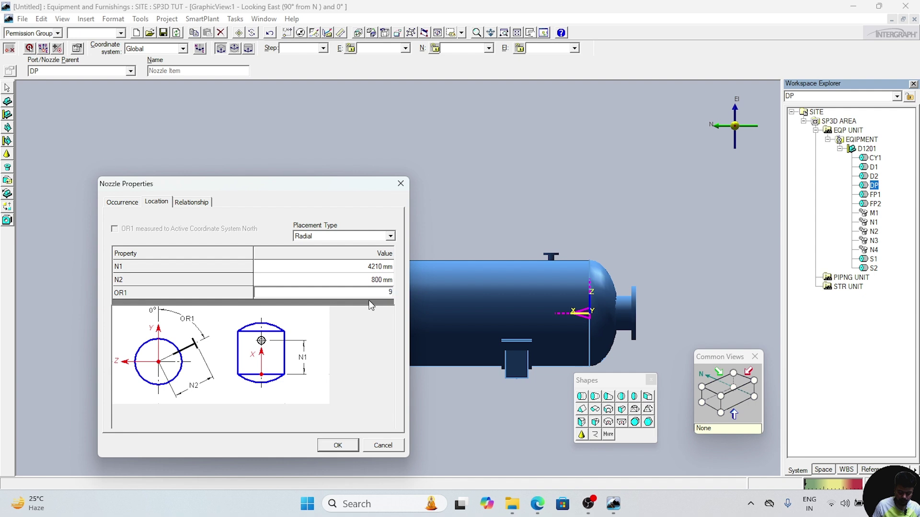
key(BackSpace)
key(BackSpace)
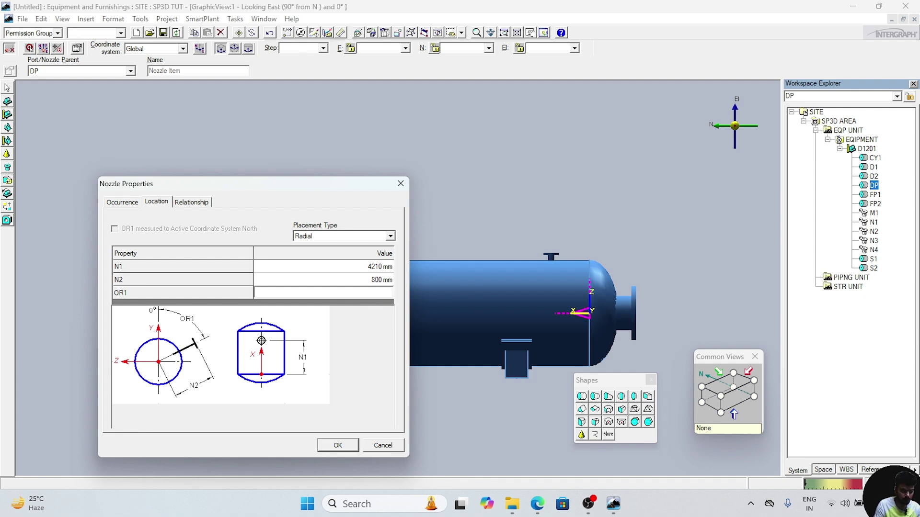
text(92)
key(BackSpace)
text(0)
click(338, 445)
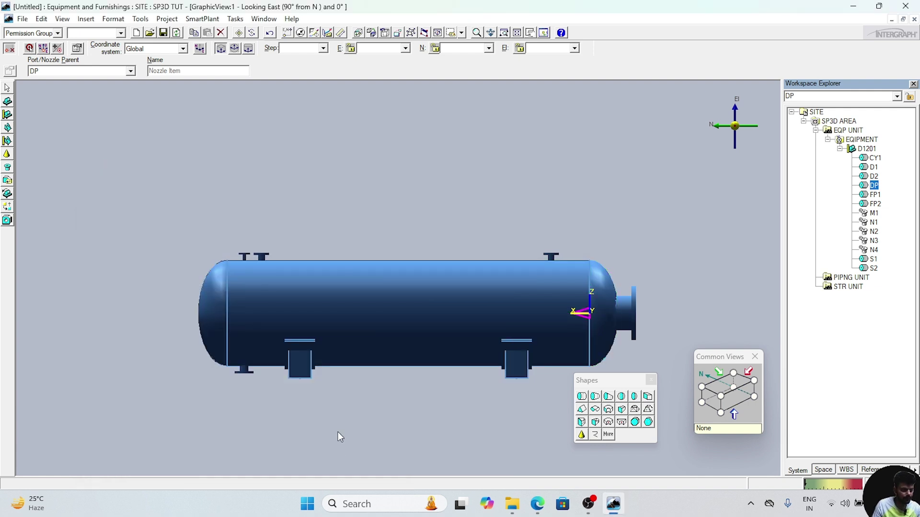
scroll(269, 375, up, 2)
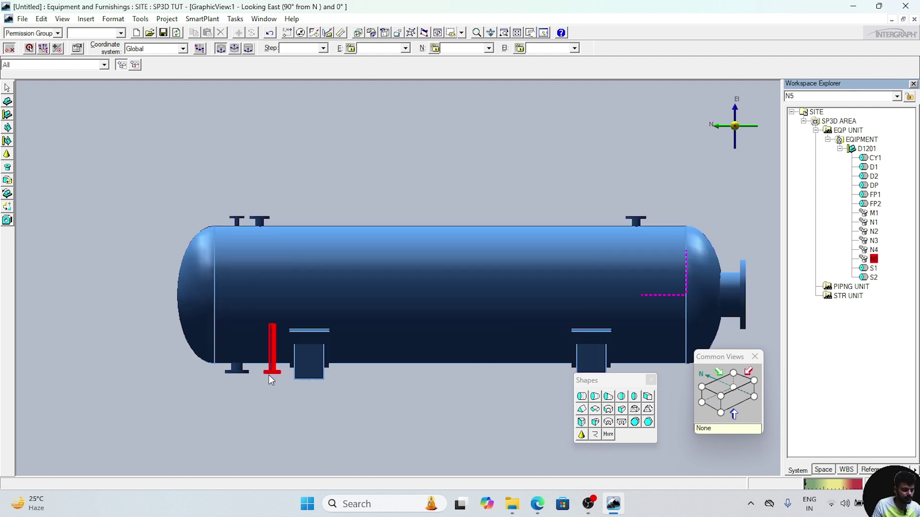
scroll(269, 375, down, 1)
click(277, 323)
key(Escape)
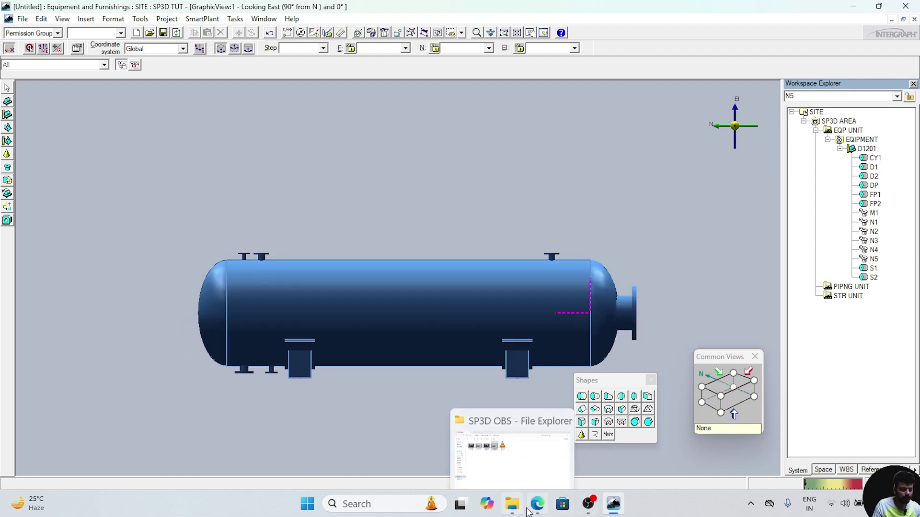
Switch to the vessel drawing PDF, mark nozzles N6 and N7, the 4210 dimension and the end-view offsets, and return to Smart 3D
click(536, 507)
mouse_move(296, 207)
mouse_down()
mouse_move(277, 229)
mouse_move(301, 209)
mouse_up()
mouse_move(294, 285)
mouse_down()
mouse_move(288, 303)
mouse_move(291, 288)
mouse_up()
mouse_move(461, 359)
mouse_down()
mouse_move(437, 371)
mouse_move(456, 387)
mouse_move(461, 362)
mouse_up()
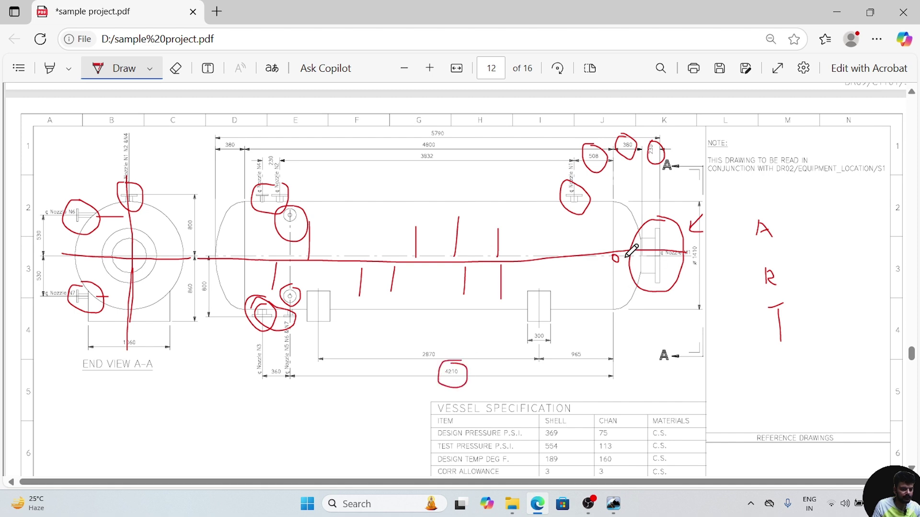
drag(61, 255, 58, 233)
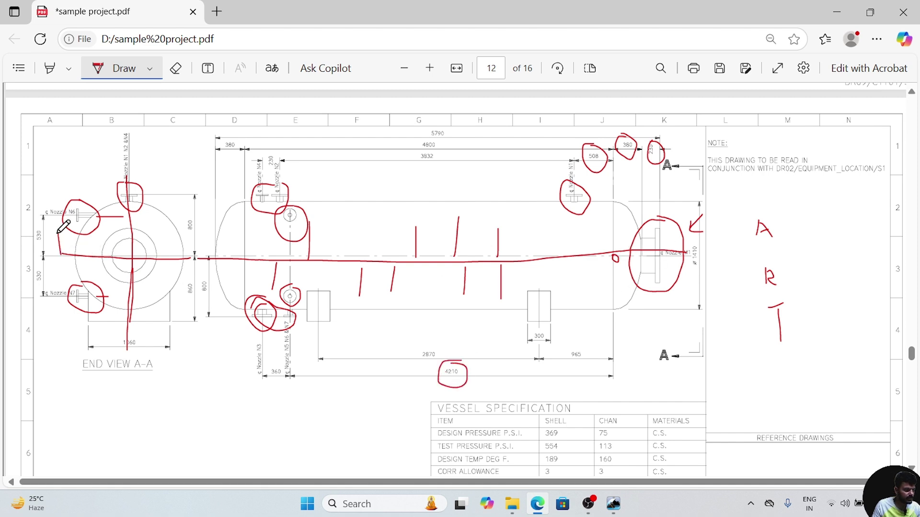
drag(60, 286, 60, 264)
click(836, 12)
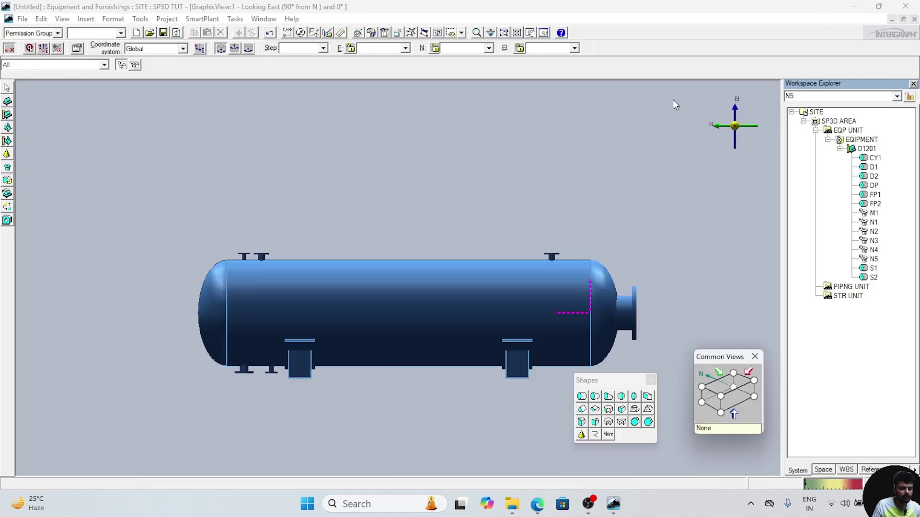
Start another nozzle on datum point DP and name it N6
click(874, 186)
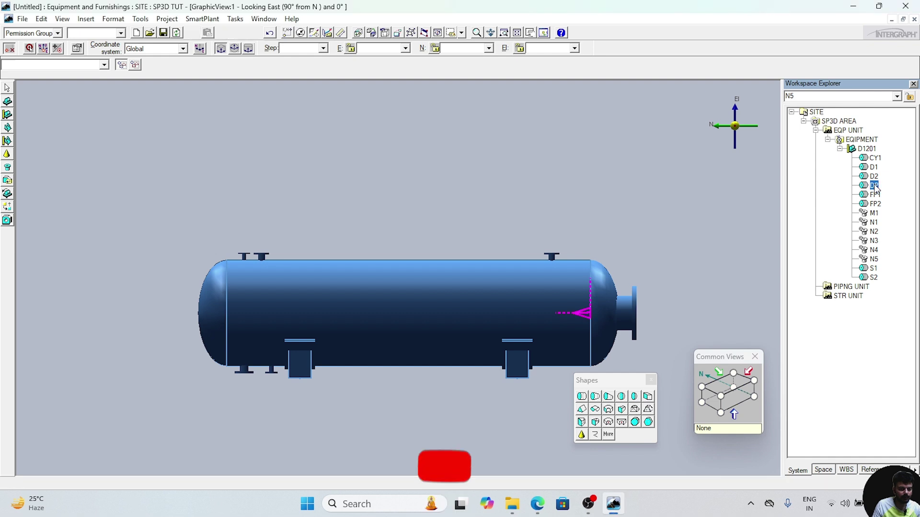
click(12, 168)
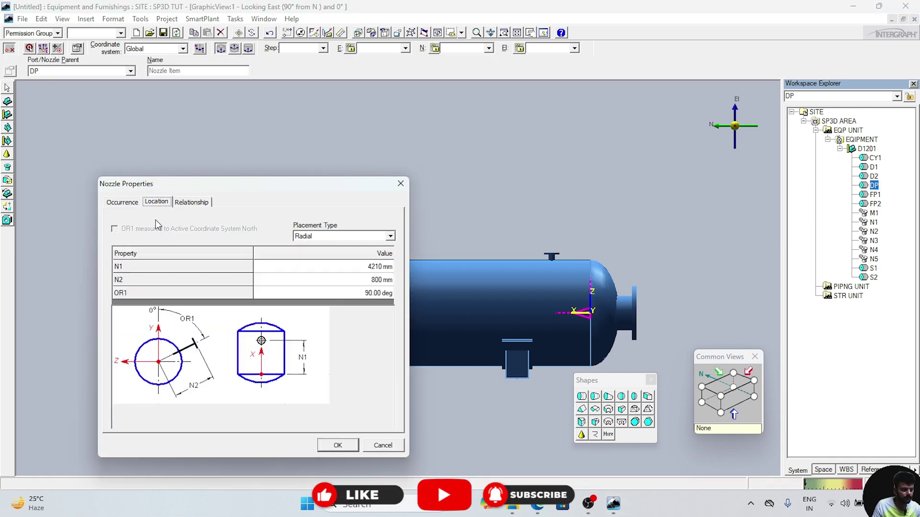
click(122, 203)
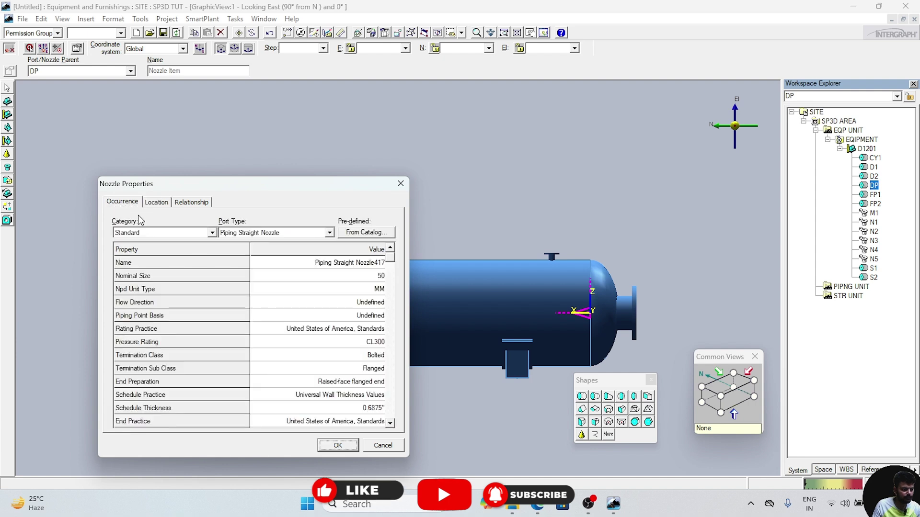
click(363, 261)
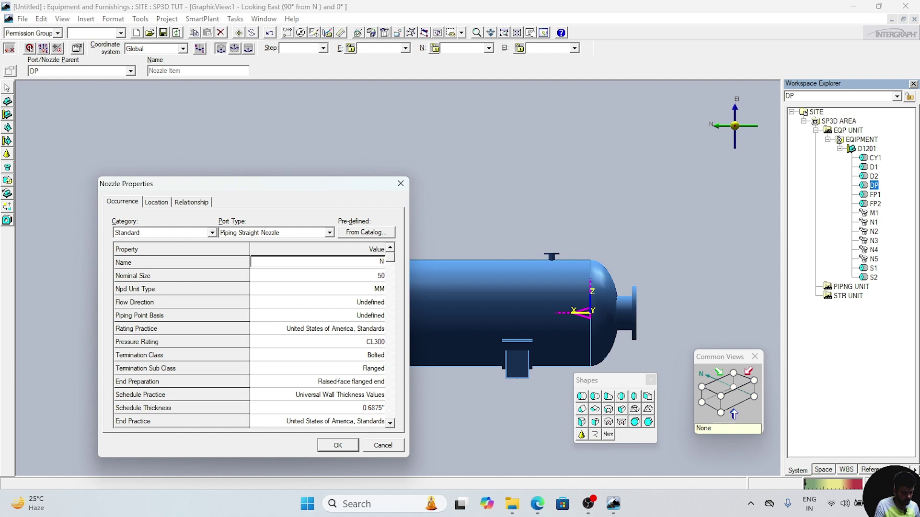
text(6)
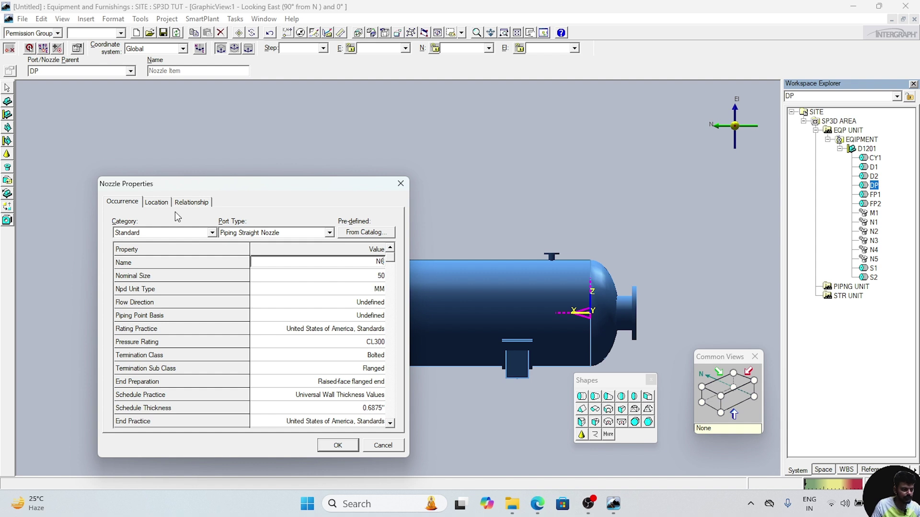
Place nozzle N6 with Tangential placement, an N3 offset of 530 mm and an OR1 angle of 0 degrees
click(162, 204)
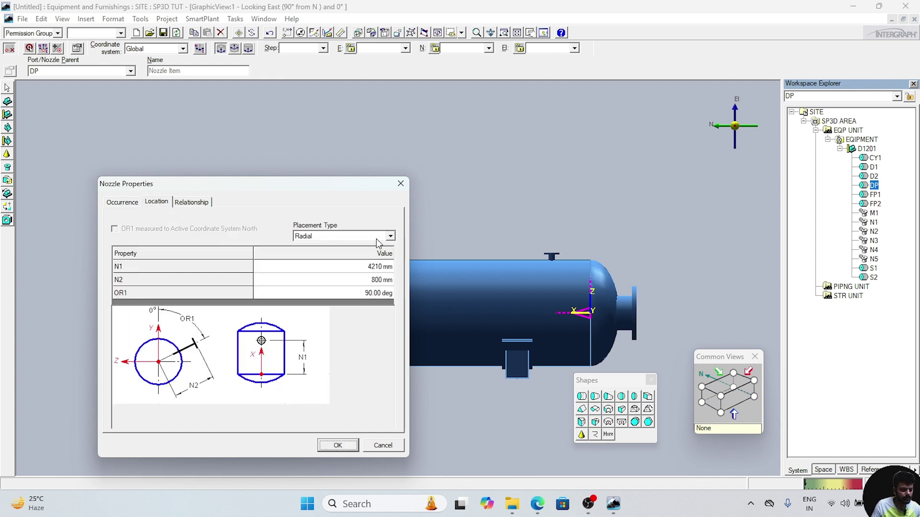
click(392, 236)
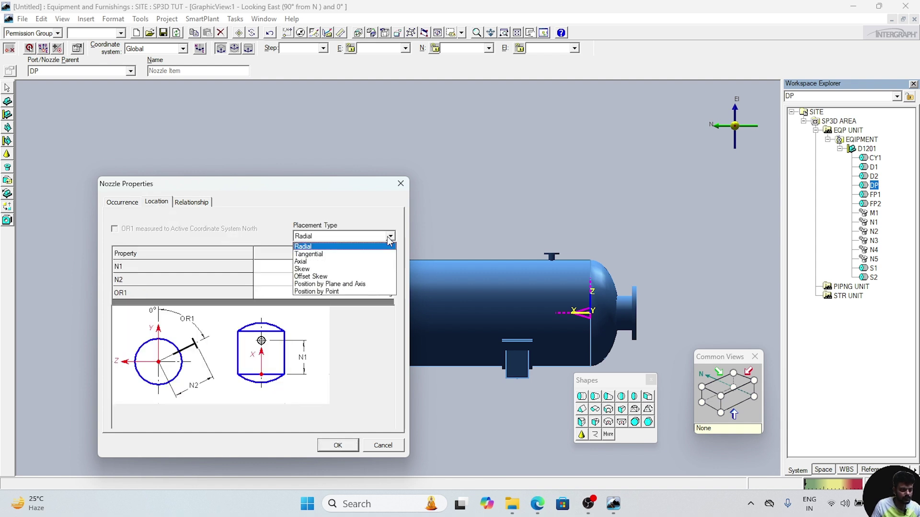
click(326, 254)
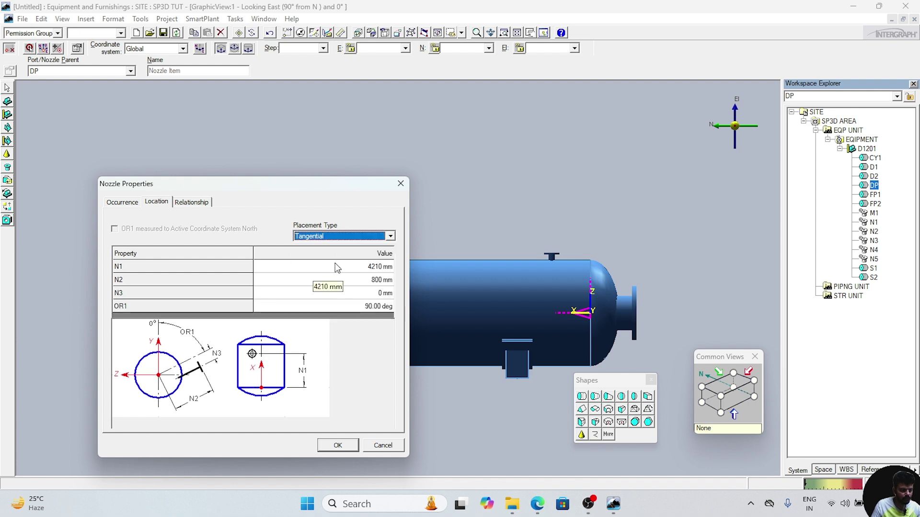
click(350, 268)
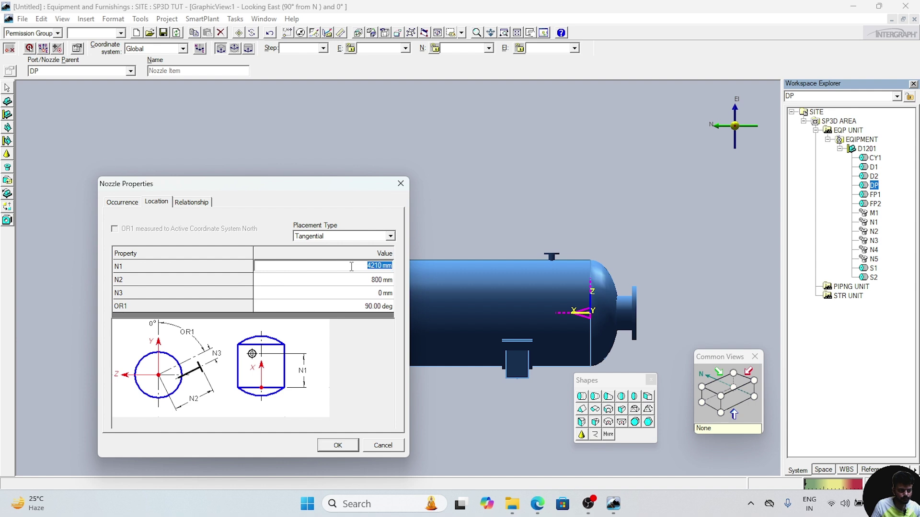
click(365, 295)
drag(339, 185, 562, 130)
text(530)
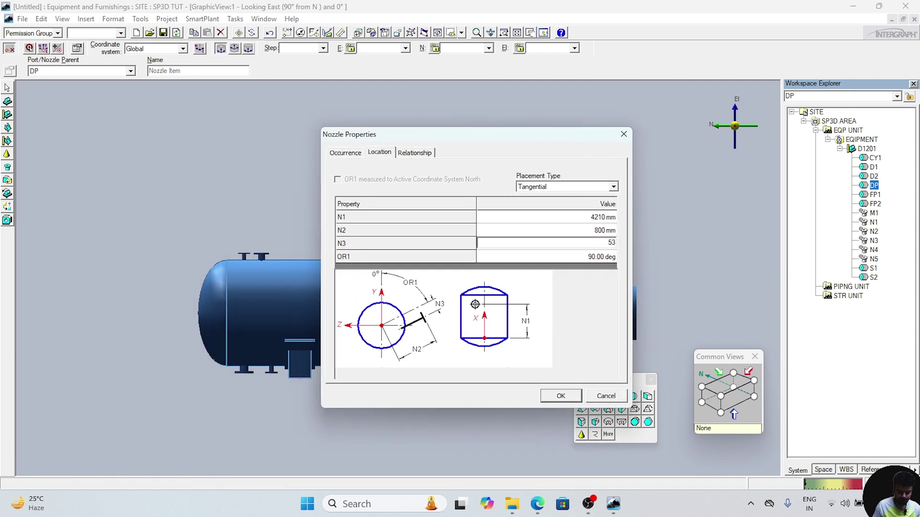
click(580, 258)
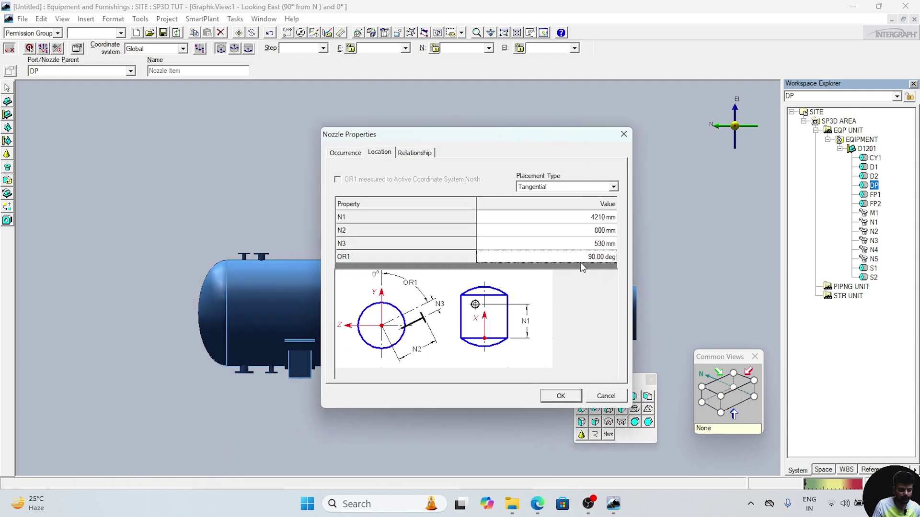
text(0)
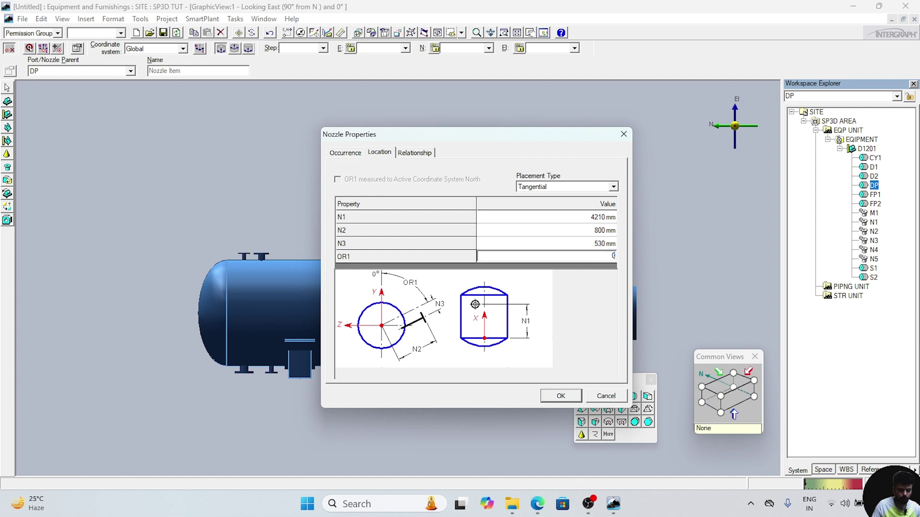
click(561, 396)
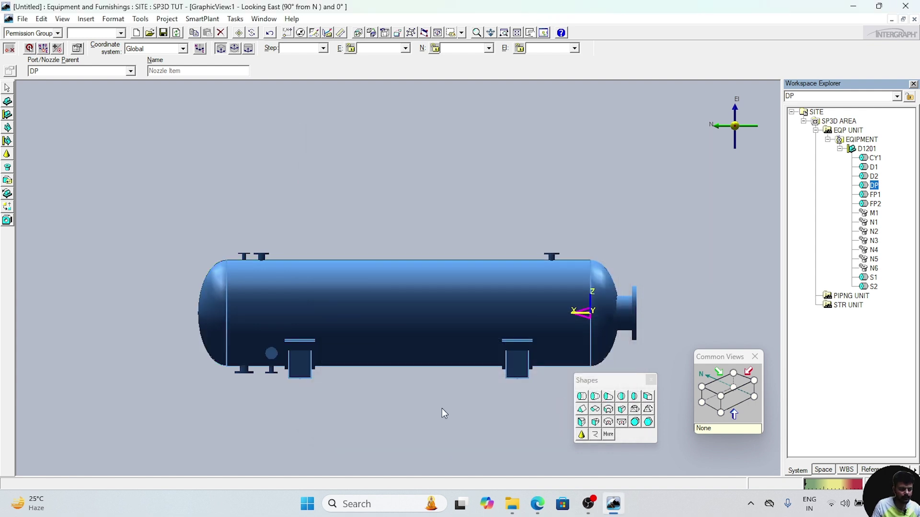
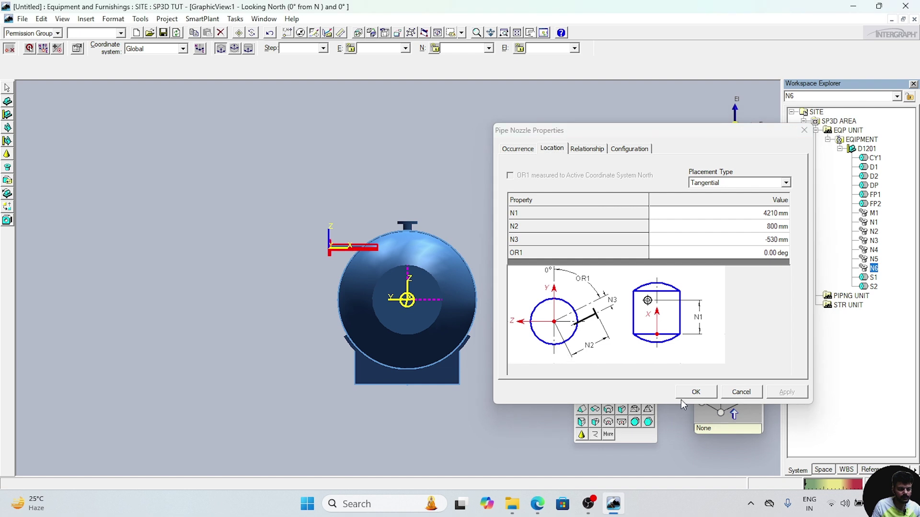
Change nozzle N6's N2 distance on the placed nozzle, trying 500 mm first and then setting 650 mm
click(696, 392)
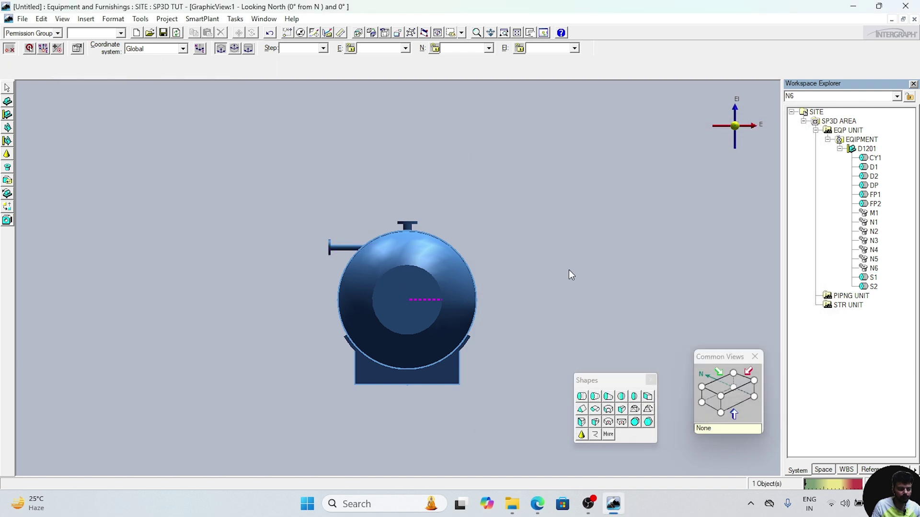
click(344, 246)
right_click(344, 246)
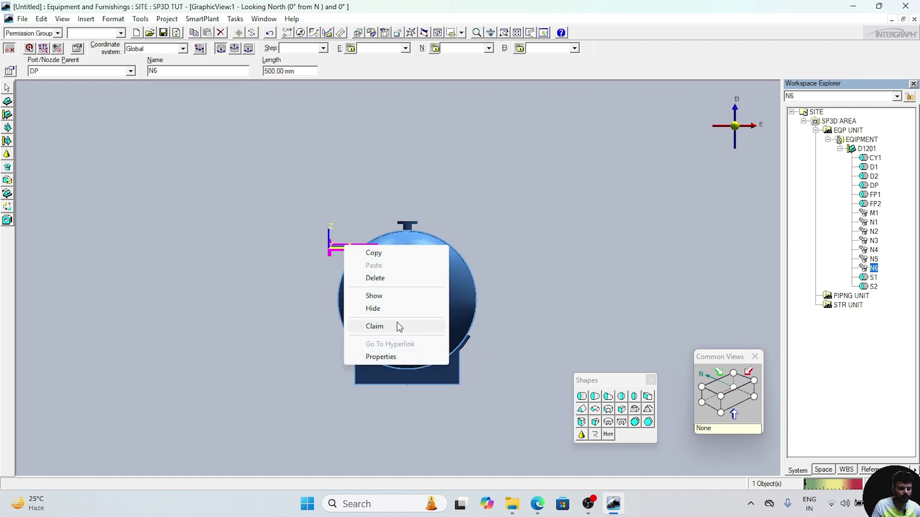
click(381, 357)
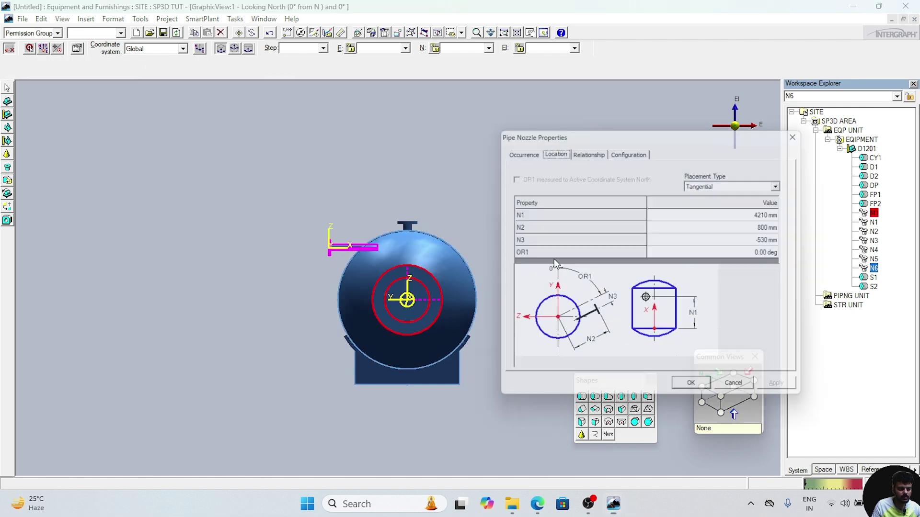
click(764, 226)
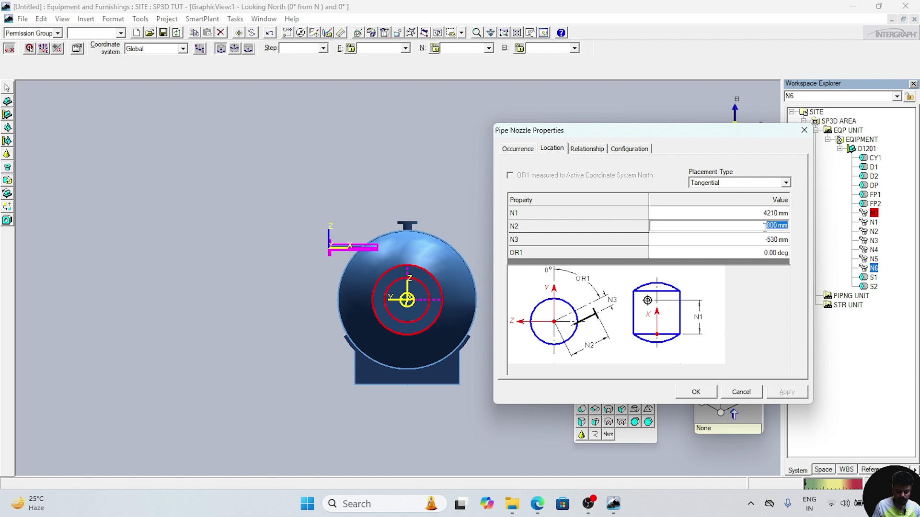
text(500)
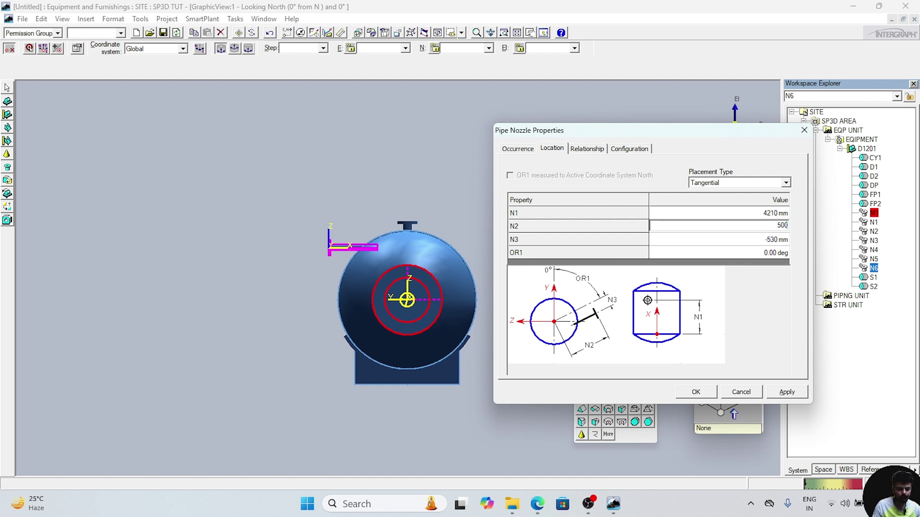
click(792, 397)
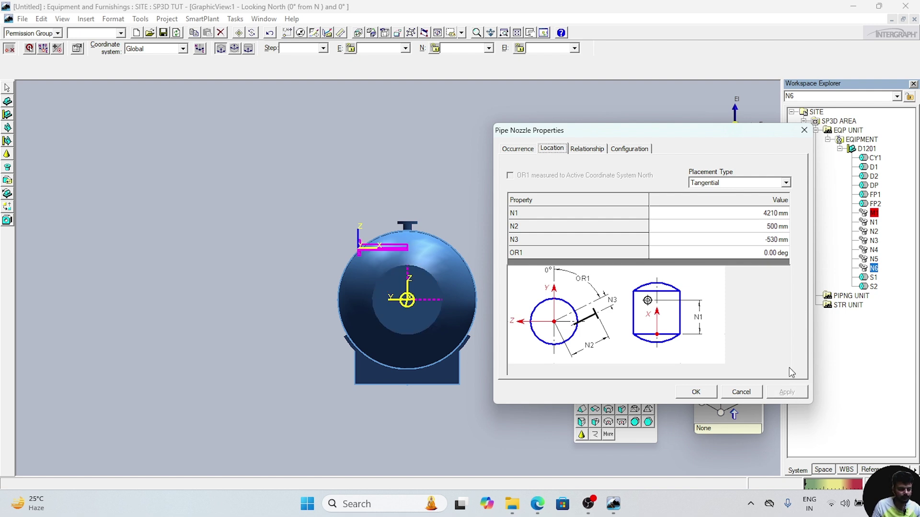
click(772, 227)
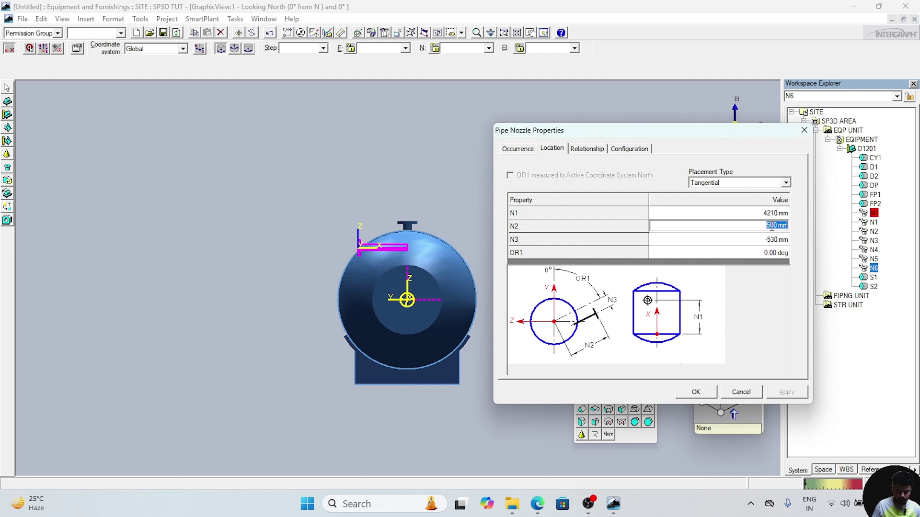
text(650)
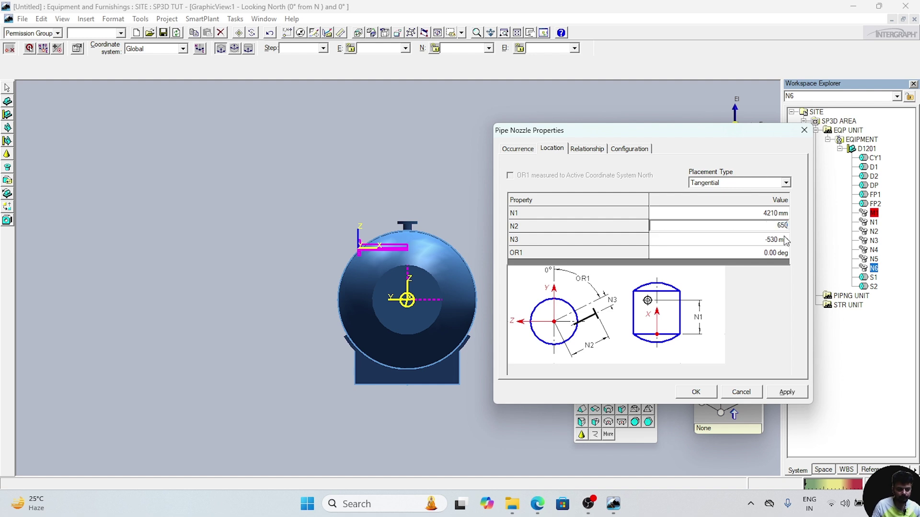
click(782, 397)
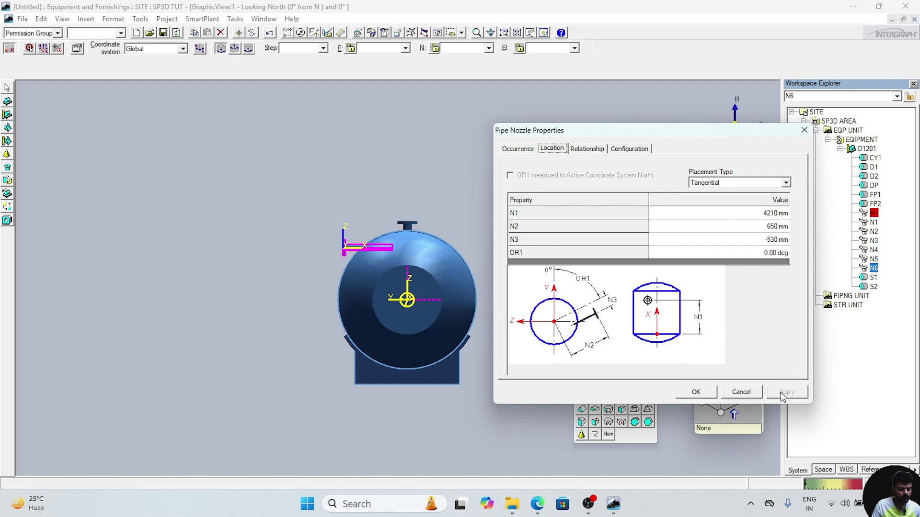
click(697, 394)
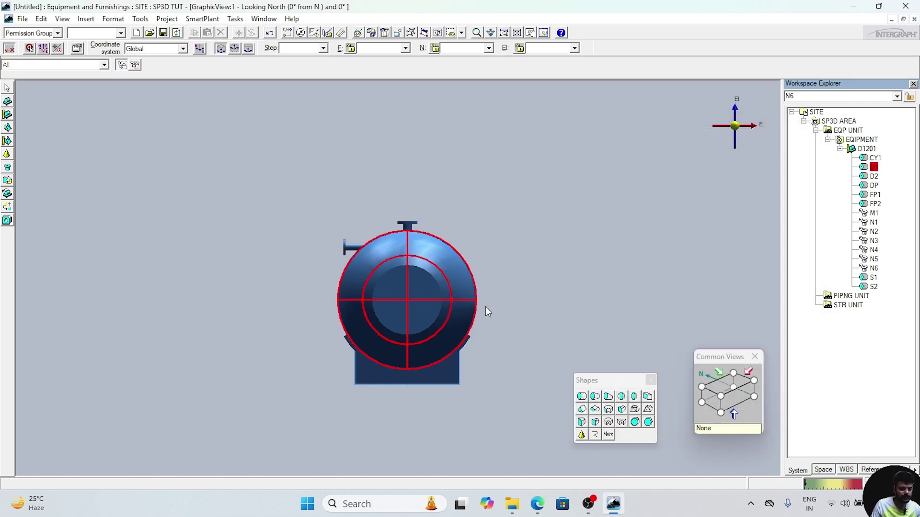
Start another nozzle on datum point DP and name it N7
click(874, 186)
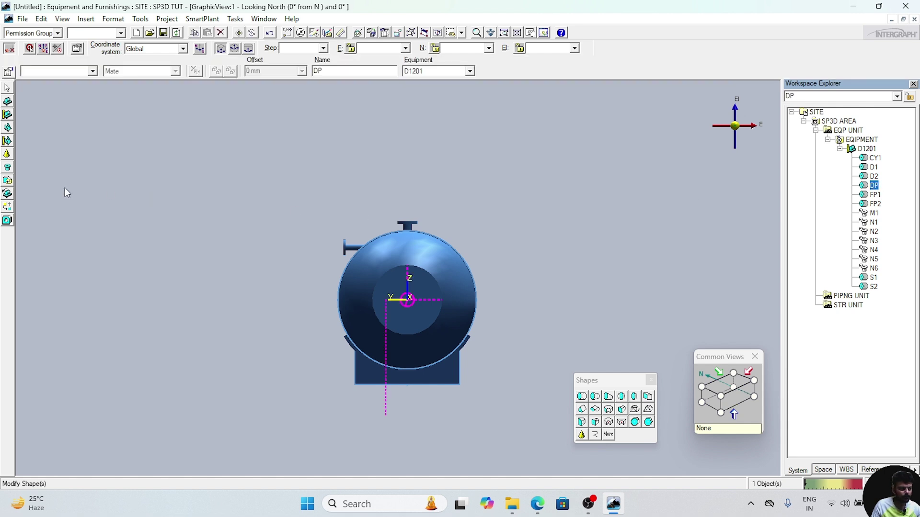
click(8, 180)
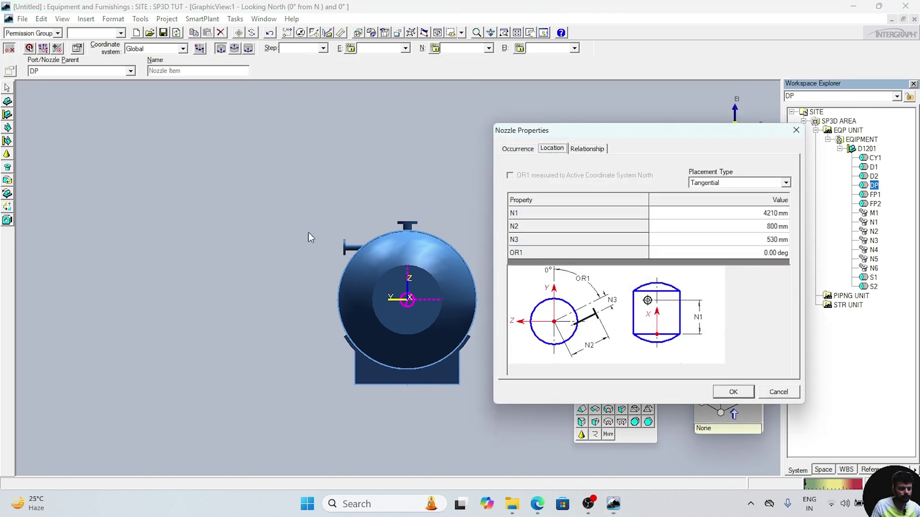
click(518, 149)
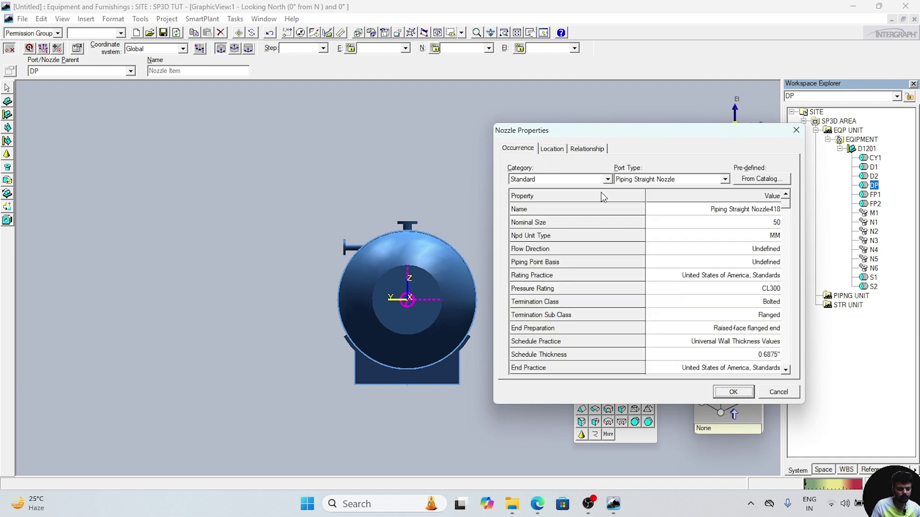
click(713, 211)
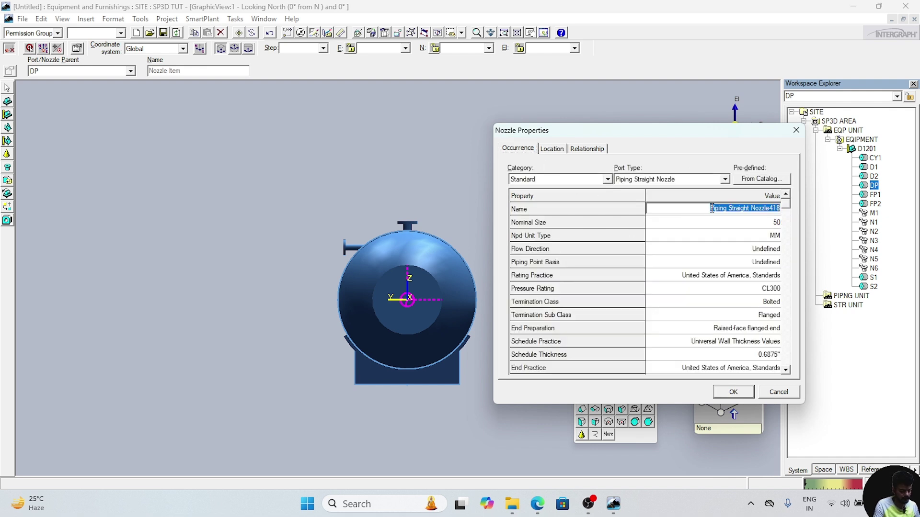
text(N7)
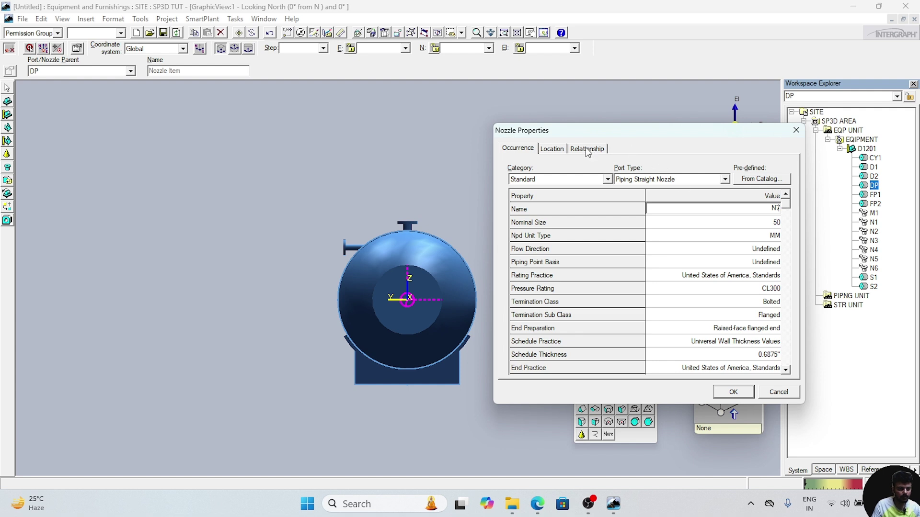
Place tangential nozzle N7 with an N2 distance of 650 mm and an N3 offset of 530 mm
click(552, 149)
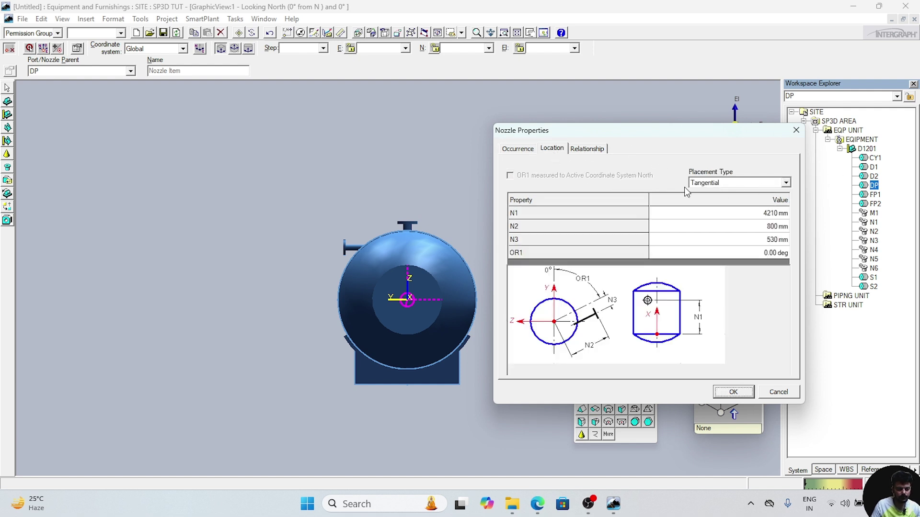
click(765, 226)
text(650)
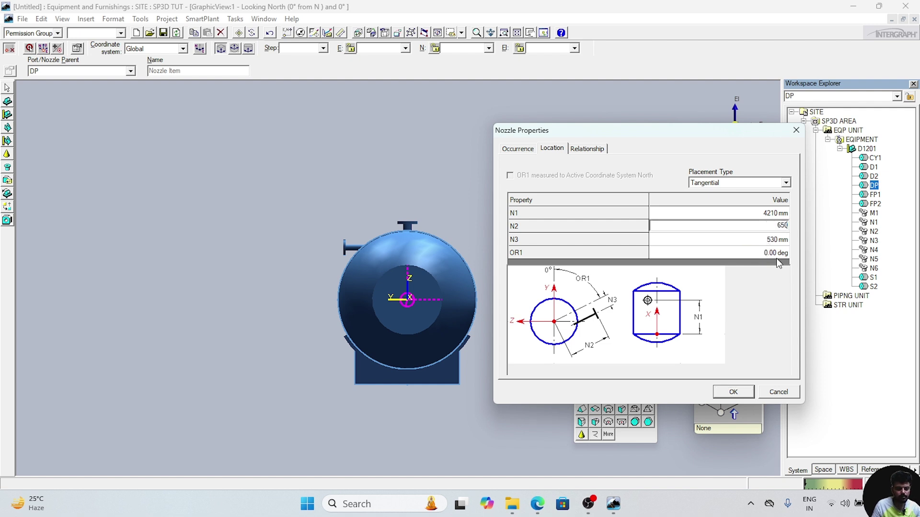
click(731, 391)
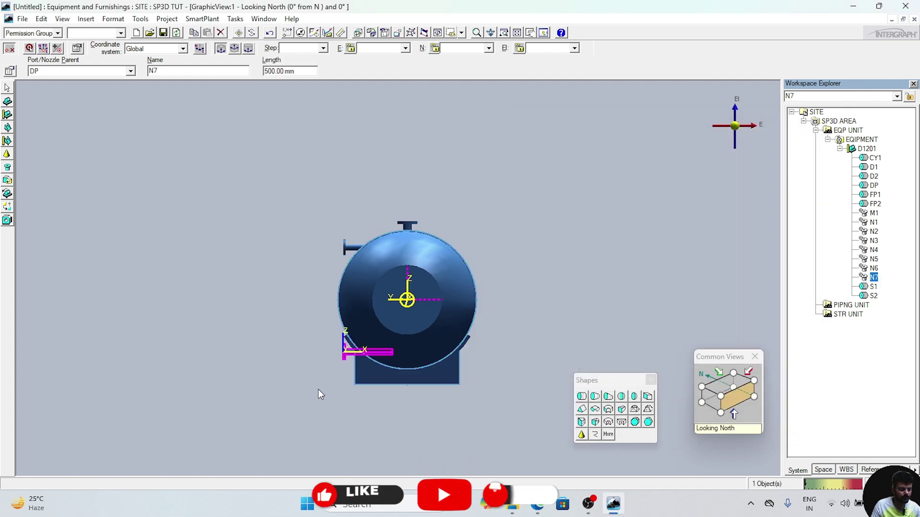
click(522, 315)
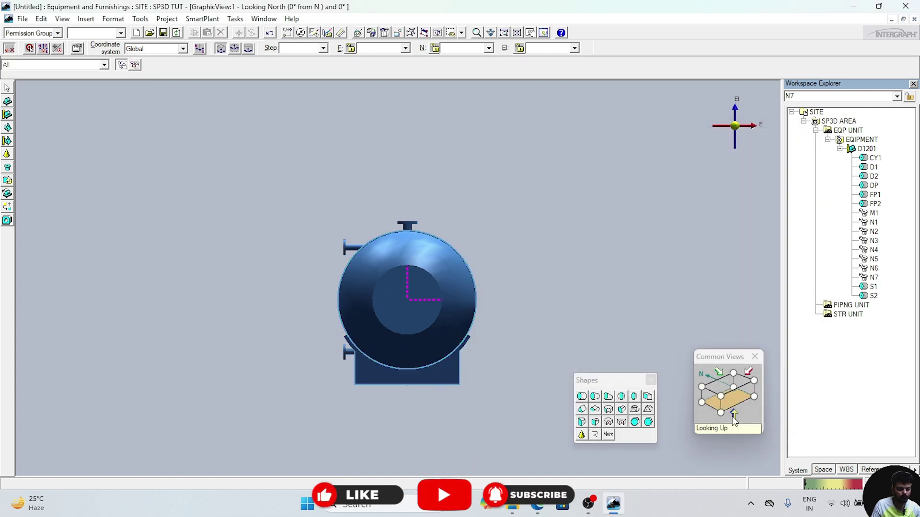
Examine the placement of nozzles N6 and N7 on the vessel in the Looking East and isometric views
click(715, 405)
scroll(535, 409, down, 1)
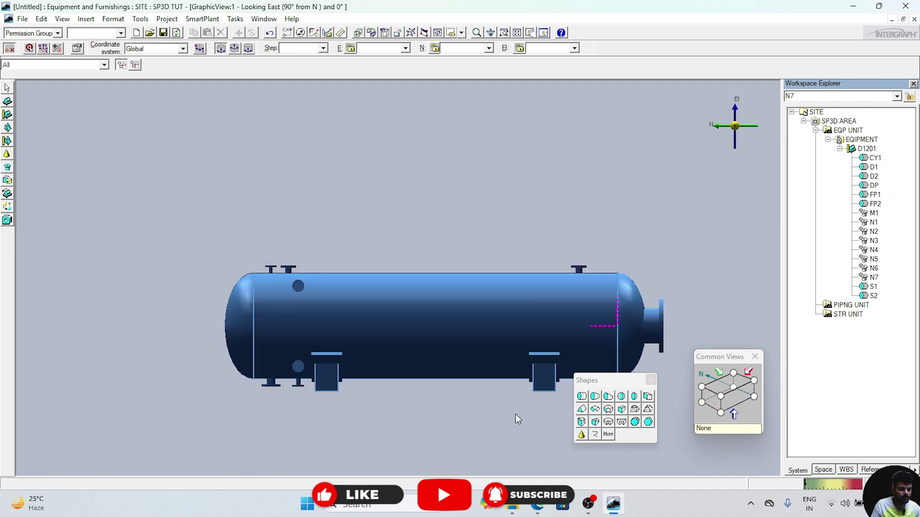
middle_drag(515, 414, 509, 390)
scroll(429, 376, down, 1)
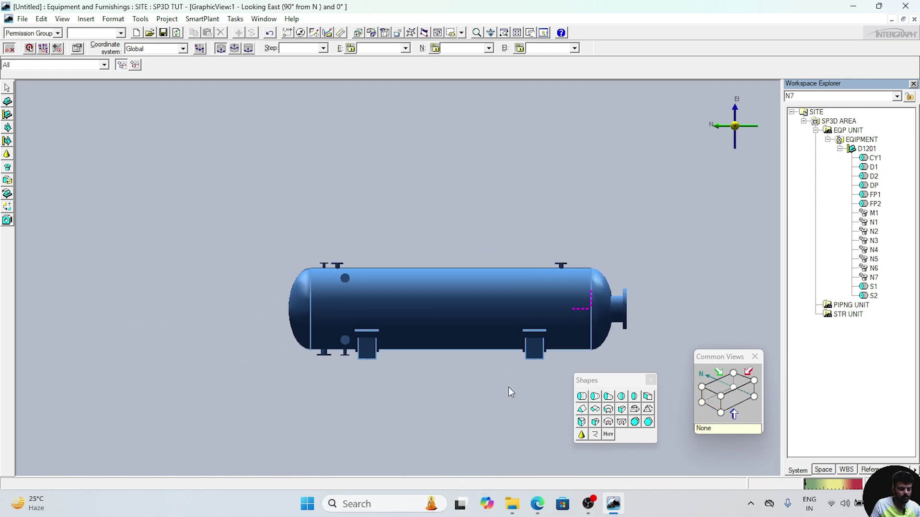
scroll(509, 389, up, 2)
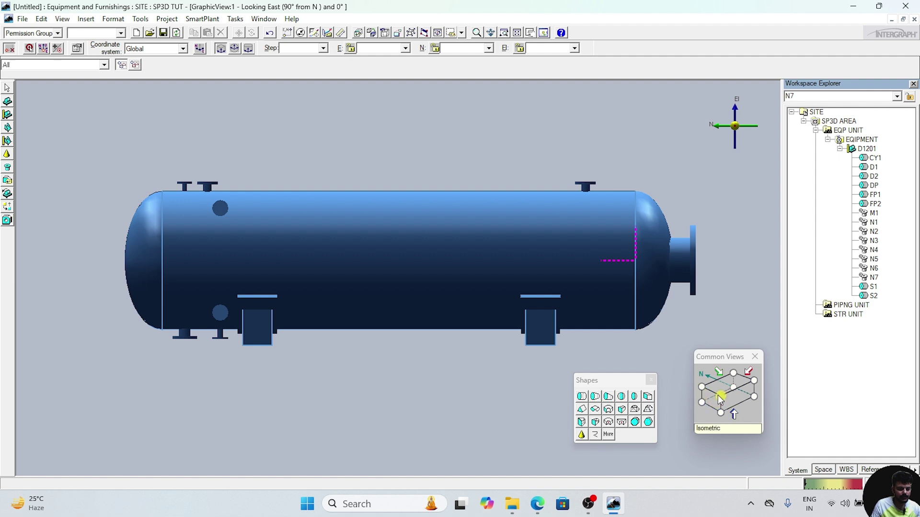
click(702, 401)
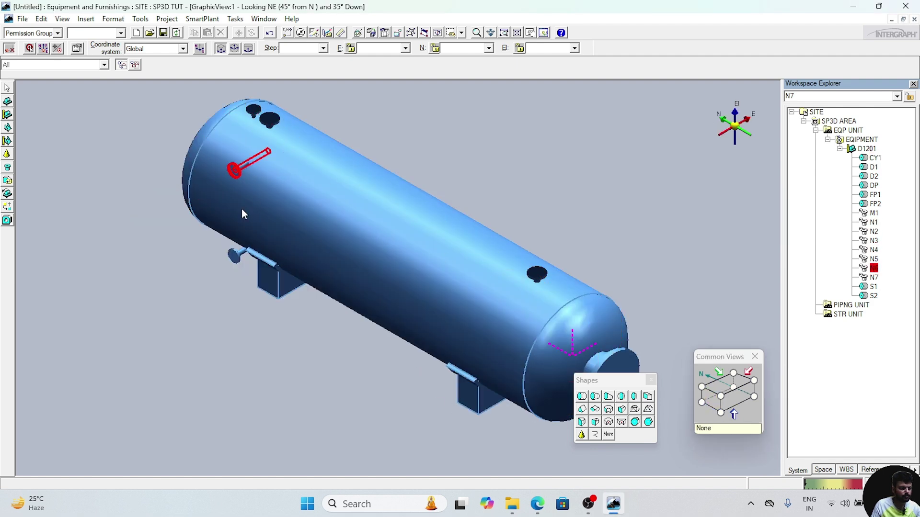
click(713, 400)
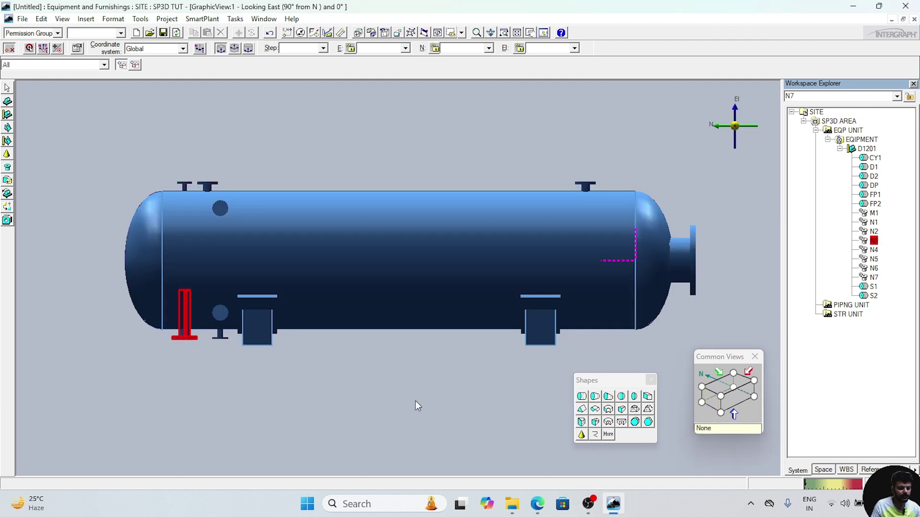
scroll(485, 410, down, 1)
scroll(485, 410, up, 1)
middle_drag(485, 411, 454, 413)
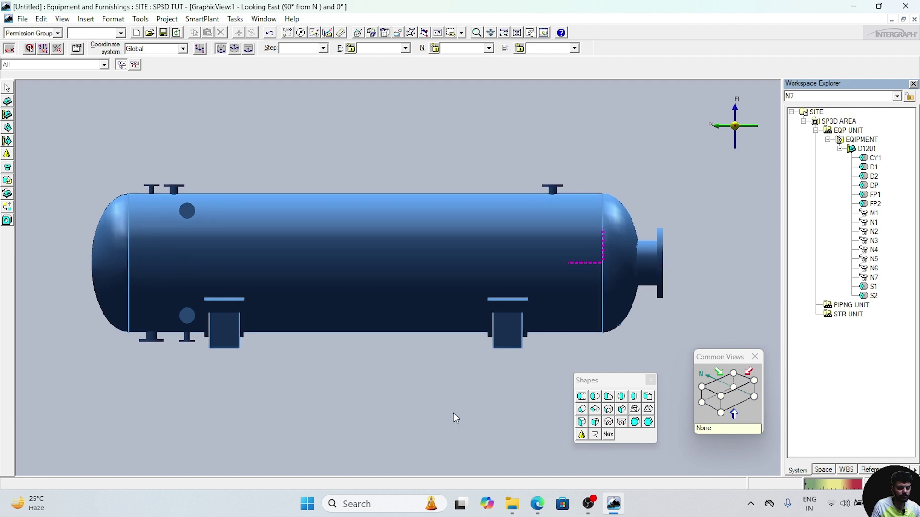
scroll(456, 413, down, 1)
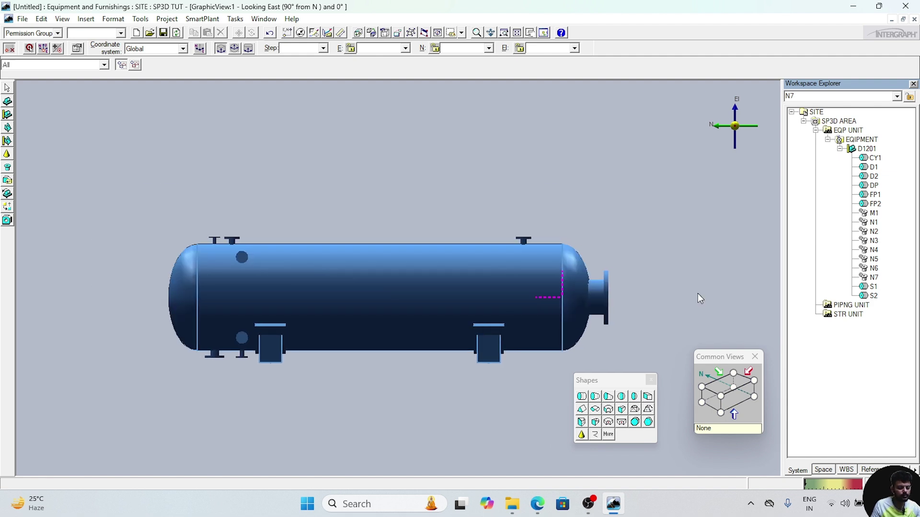